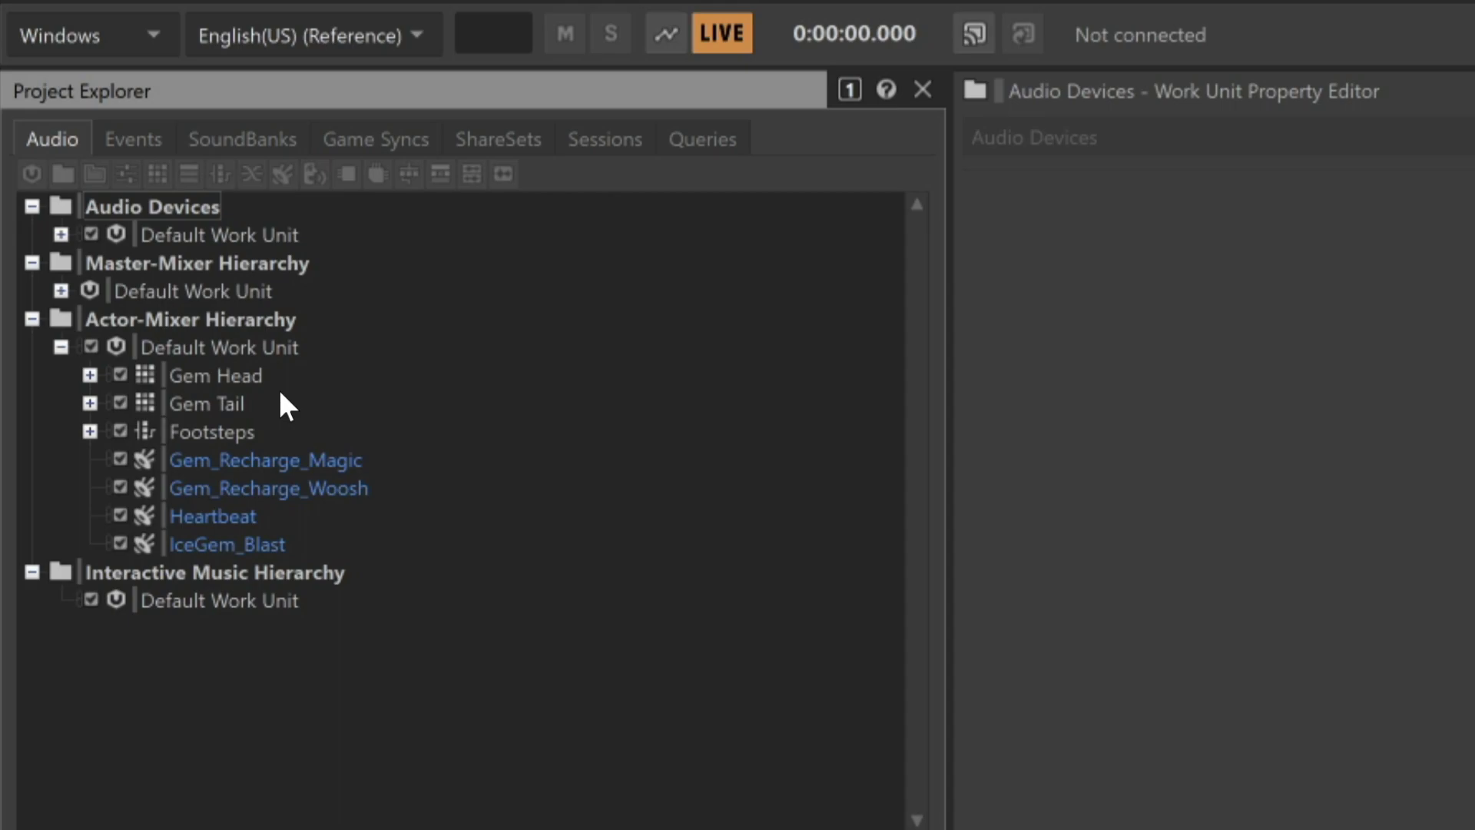
Check the Gem Head properties, then show Gem Tail's properties and audition its sound.
{"action": "left_click", "coordinate": [240, 380]}
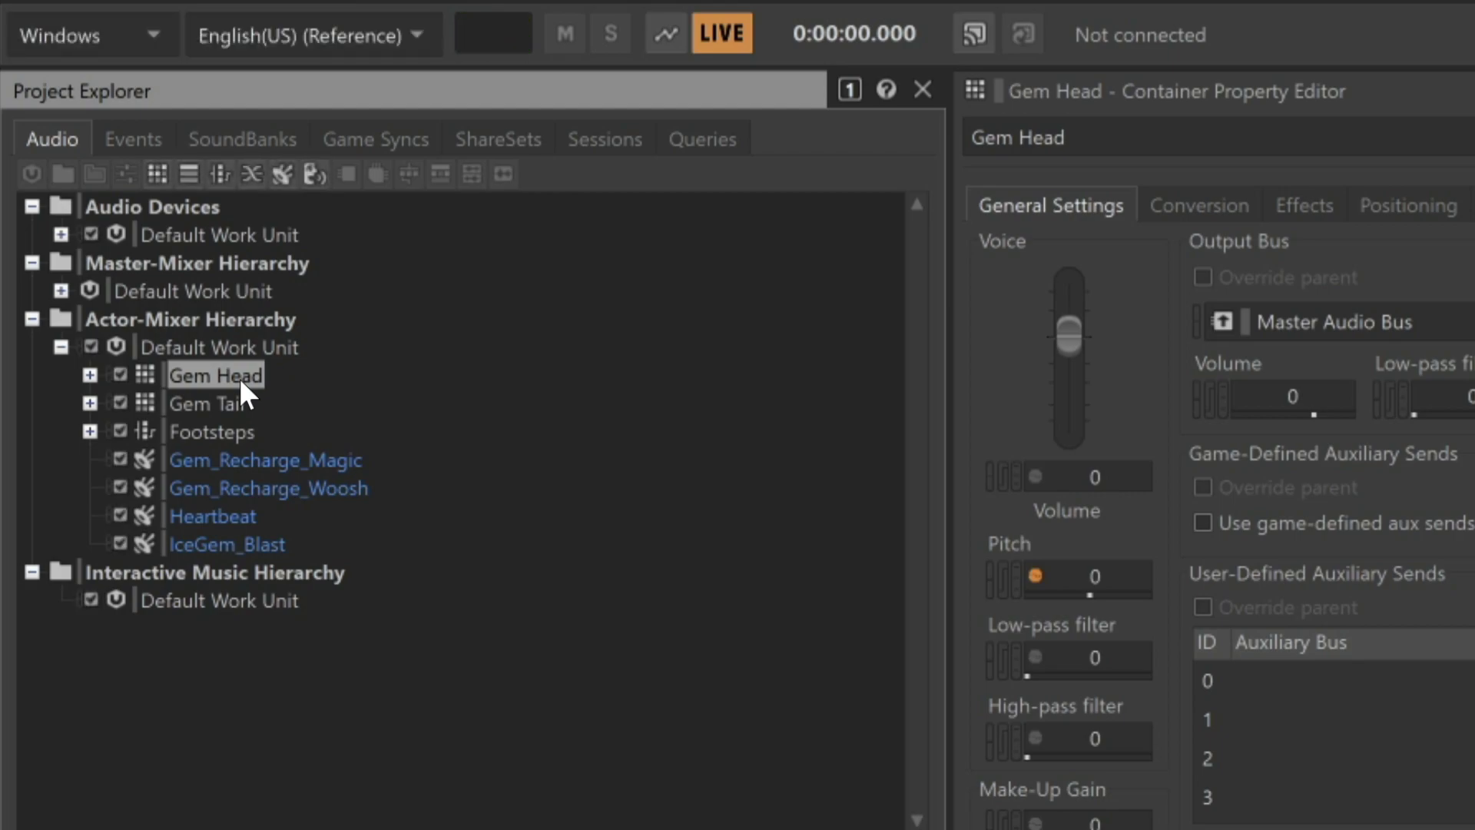
{"action": "left_click", "coordinate": [228, 404]}
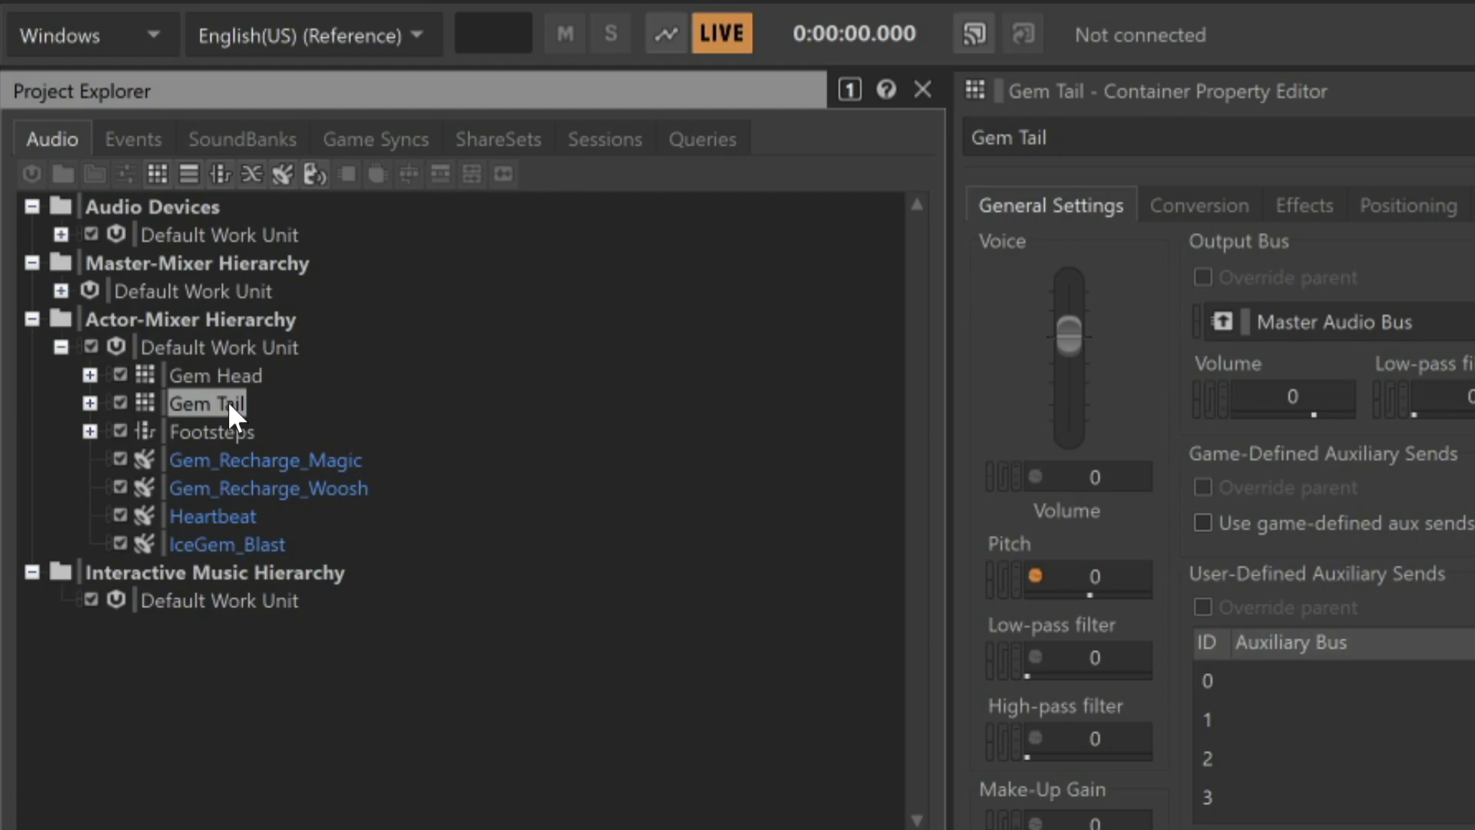
{"action": "key", "text": "space"}
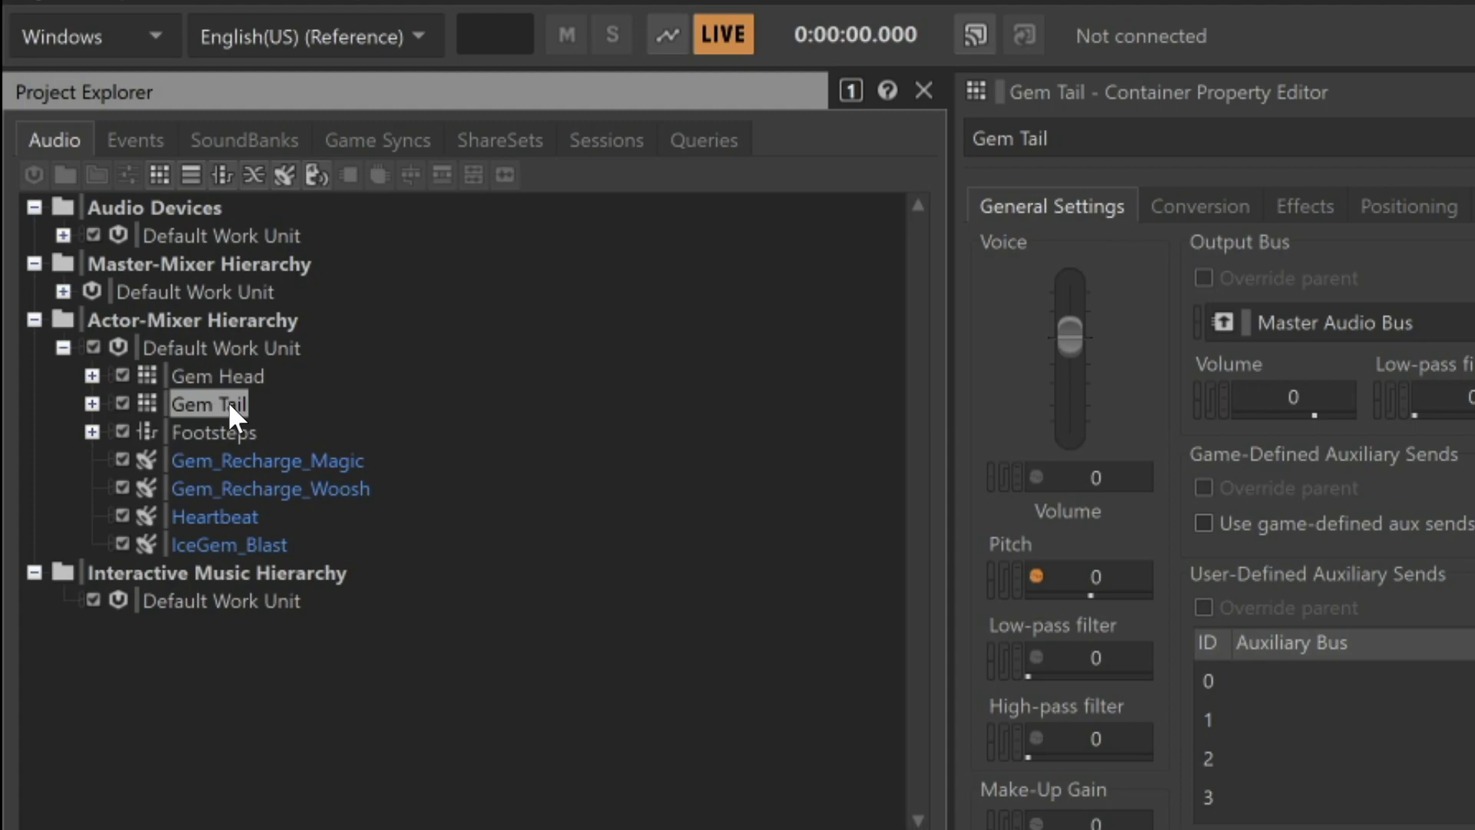
Select Gem Head and Gem Tail and give them a new Sequence Container parent named 'Gem Drop'.
{"action": "left_click", "coordinate": [284, 375], "text": "shift"}
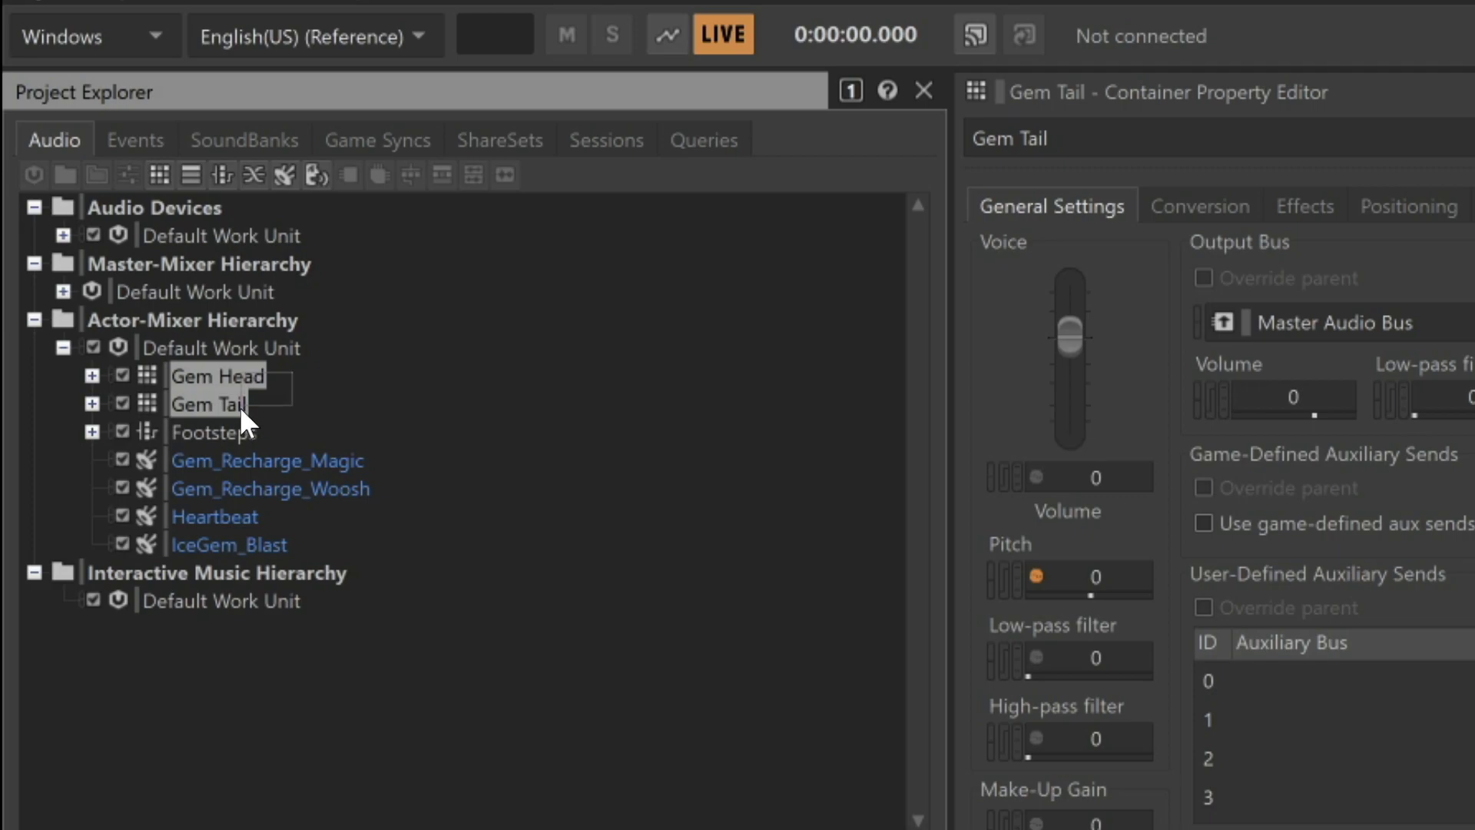
{"action": "right_click", "coordinate": [234, 407]}
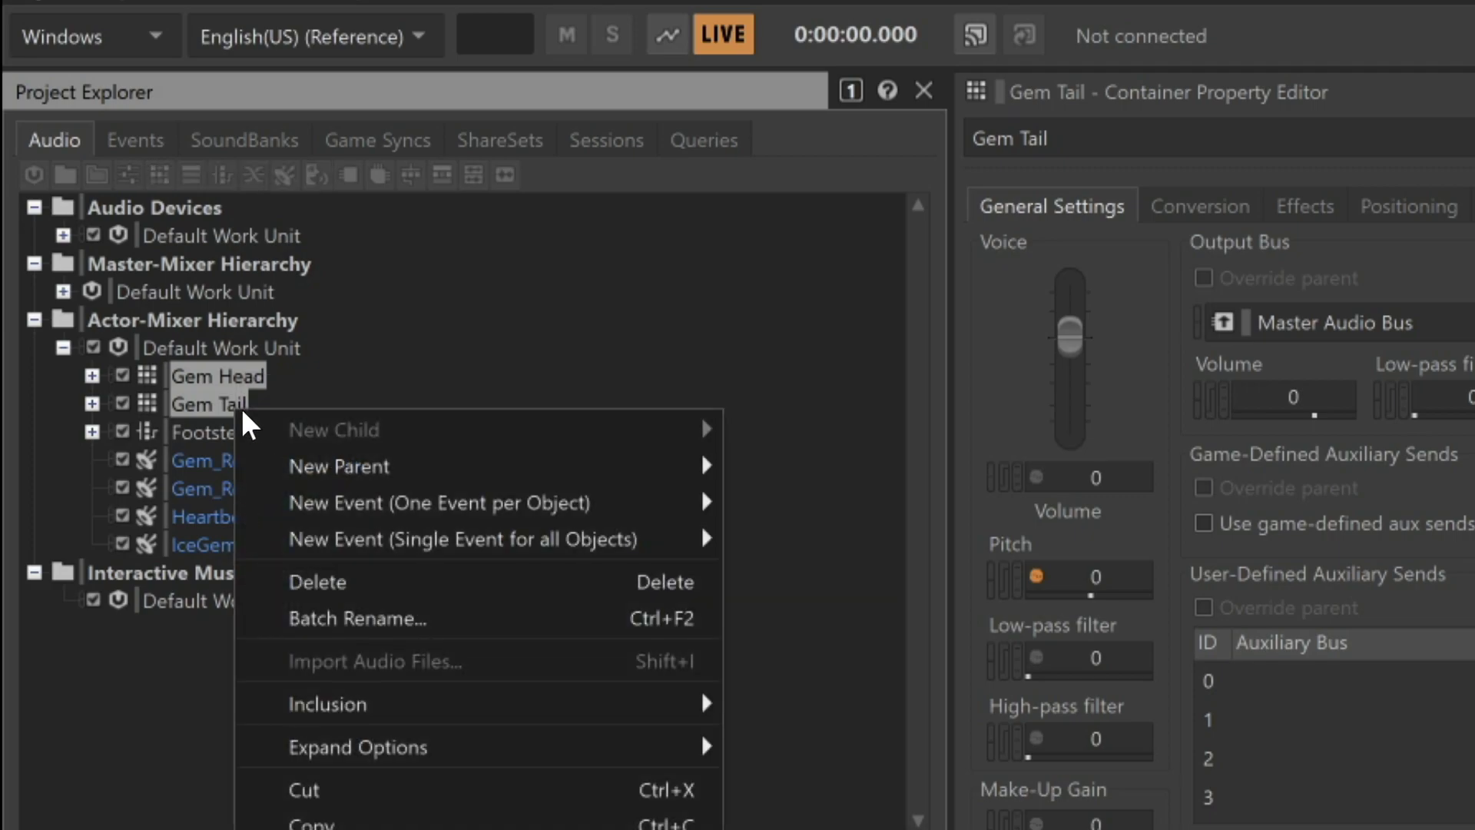
{"action": "mouse_move", "coordinate": [550, 464]}
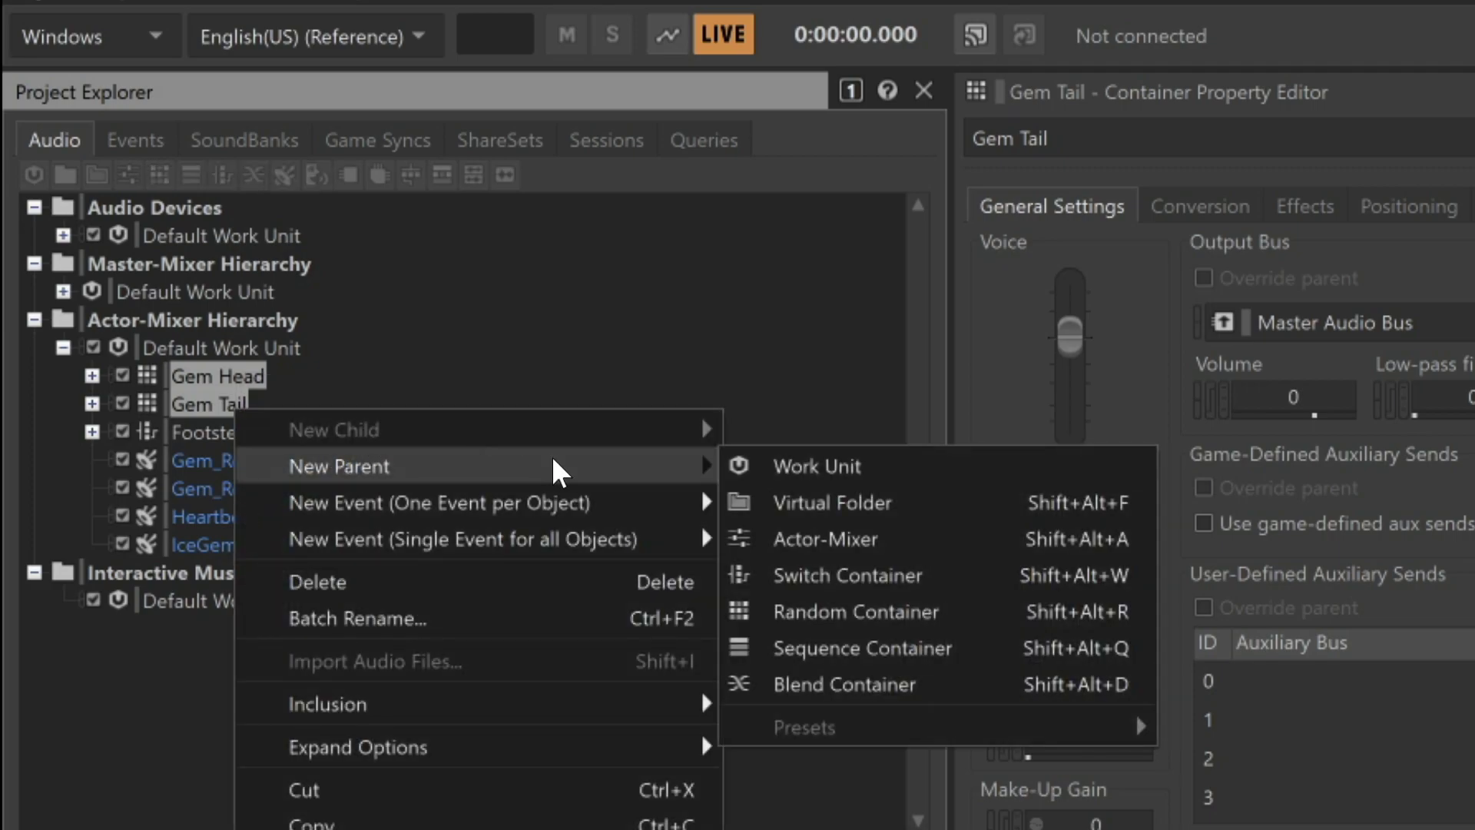
{"action": "left_click", "coordinate": [855, 645]}
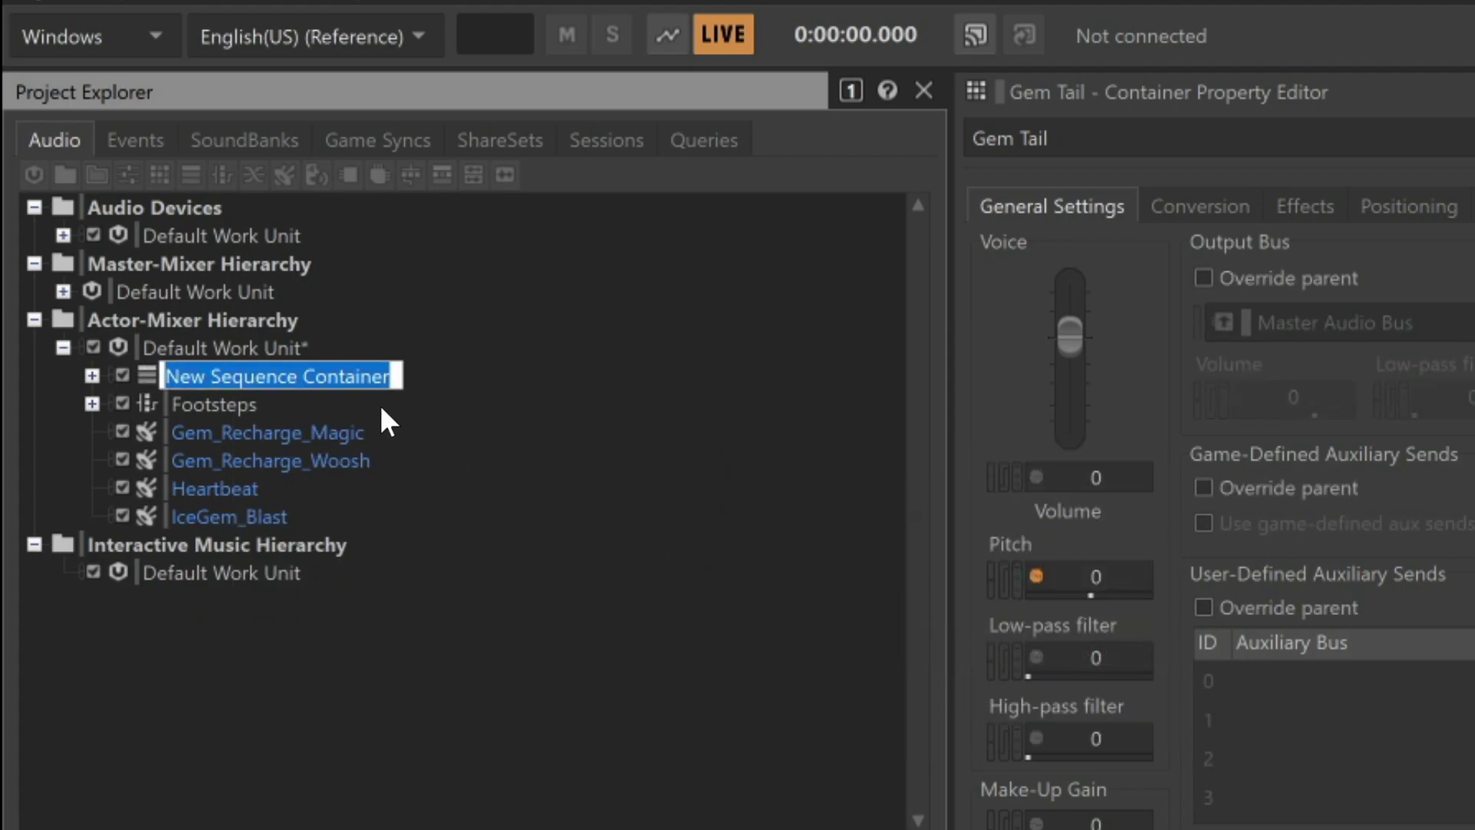
{"action": "type", "text": "Gem Drop"}
{"action": "key", "text": "Return"}
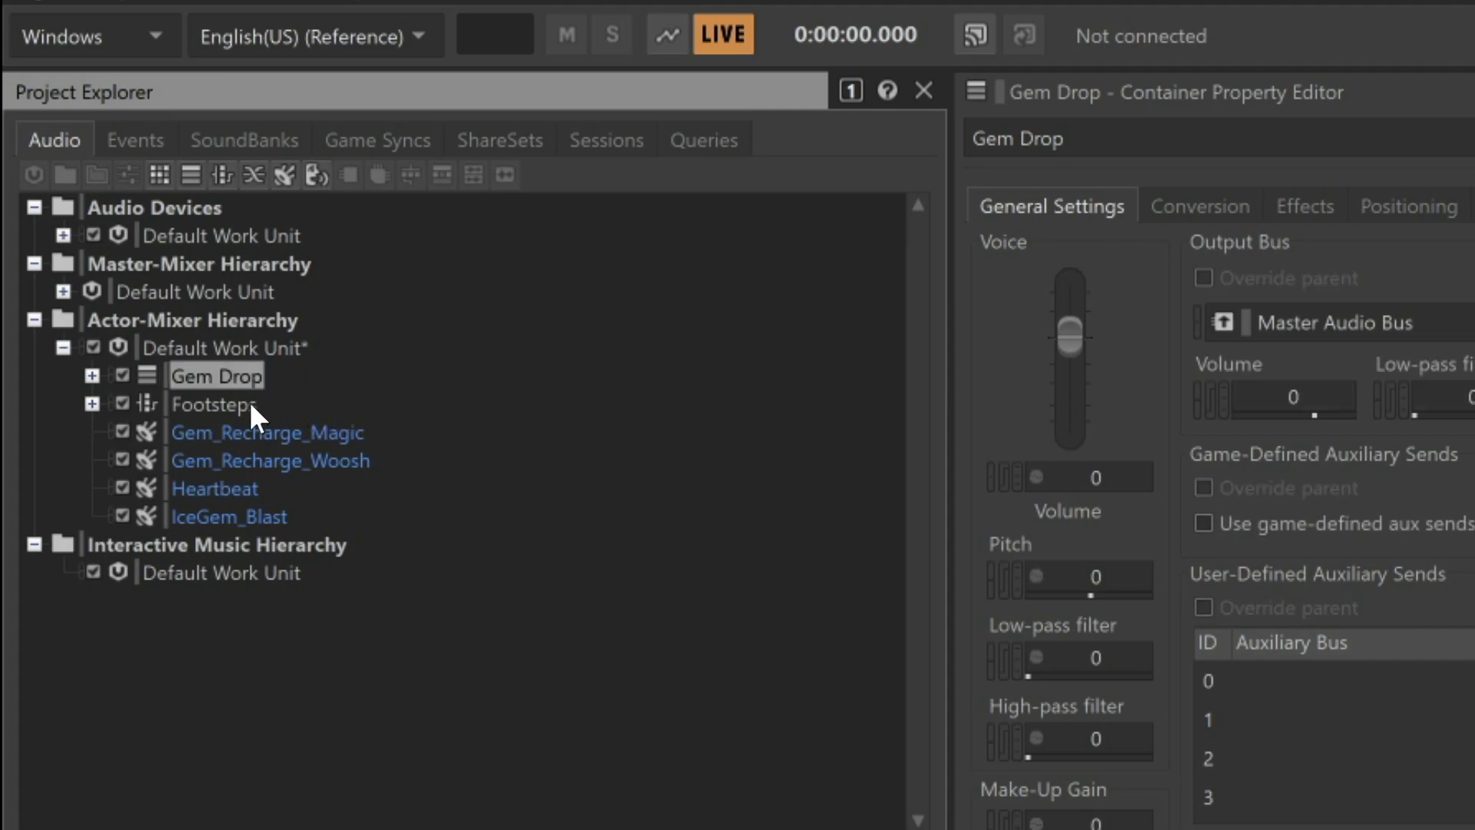
Expand Gem Drop, add Gem Head then Gem Tail to its playlist, and enlarge the pane.
{"action": "left_click", "coordinate": [91, 375]}
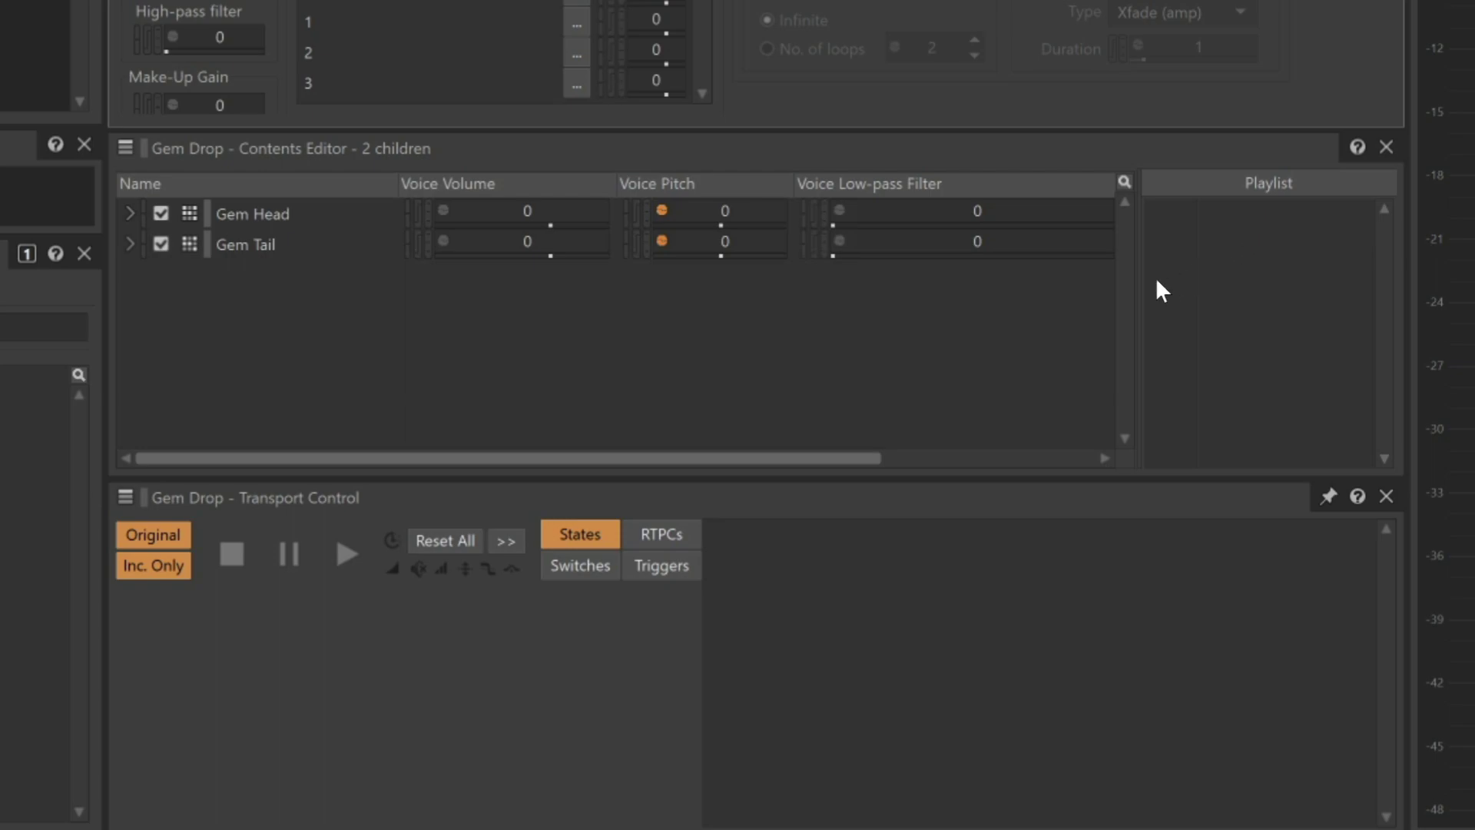
{"action": "left_click_drag", "start_coordinate": [275, 212], "coordinate": [1235, 218]}
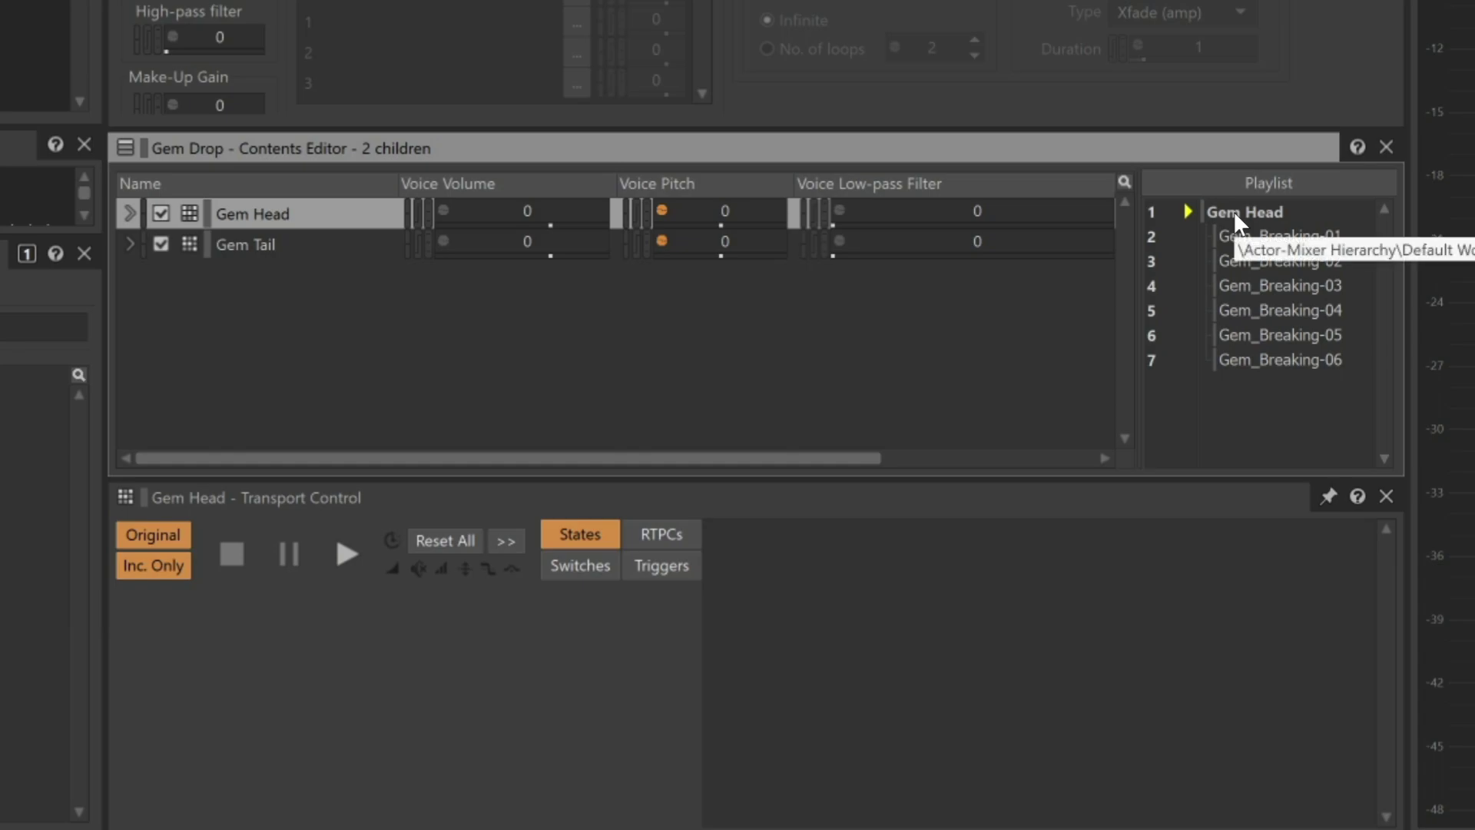
{"action": "left_click_drag", "start_coordinate": [257, 243], "coordinate": [1258, 394]}
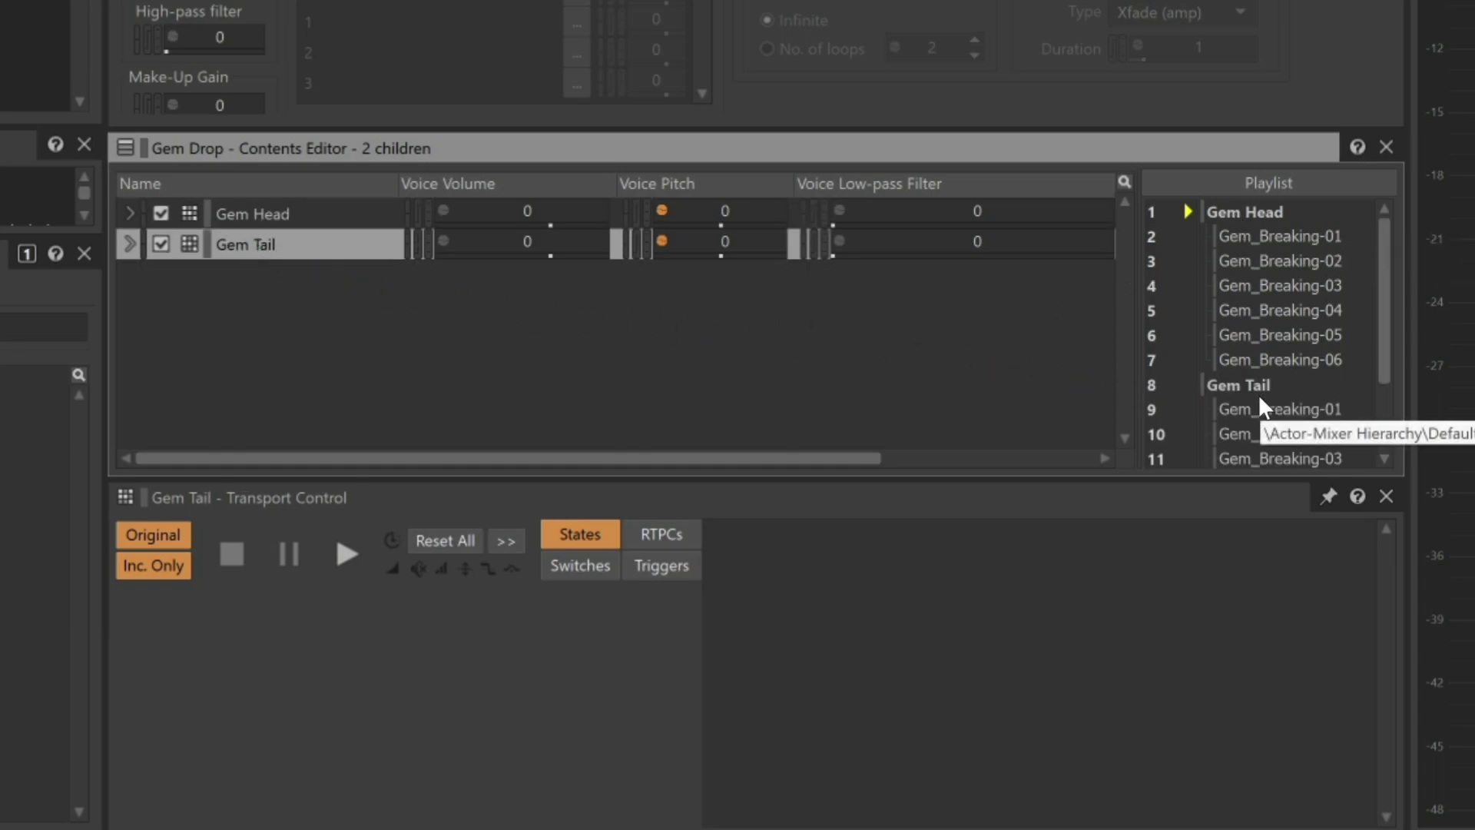
{"action": "left_click_drag", "start_coordinate": [1251, 477], "coordinate": [1255, 573]}
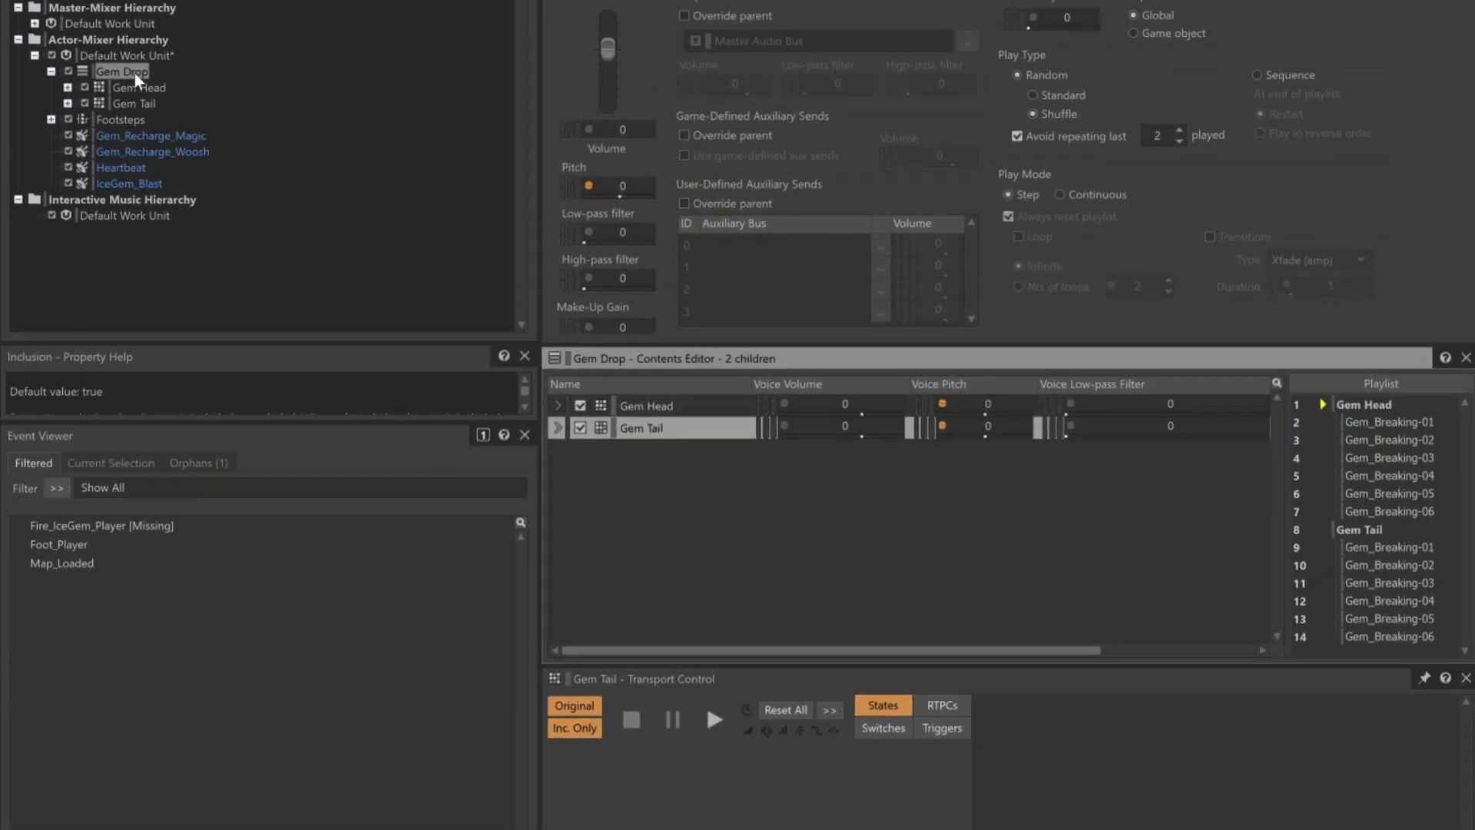
Select Gem Drop and play it twice, hearing it step from Gem Head to Gem Tail.
{"action": "left_click", "coordinate": [133, 71]}
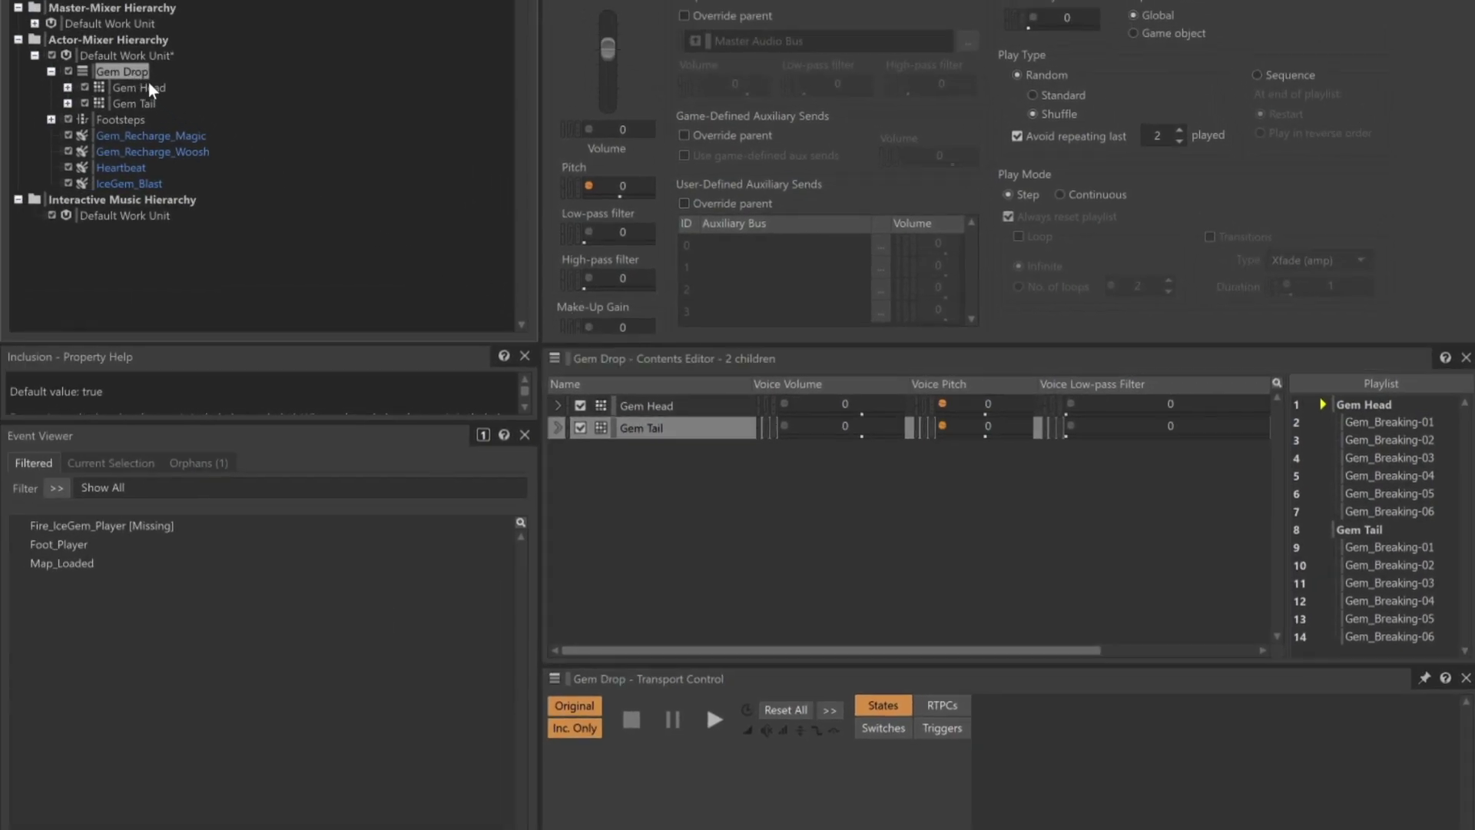
{"action": "left_click", "coordinate": [715, 722]}
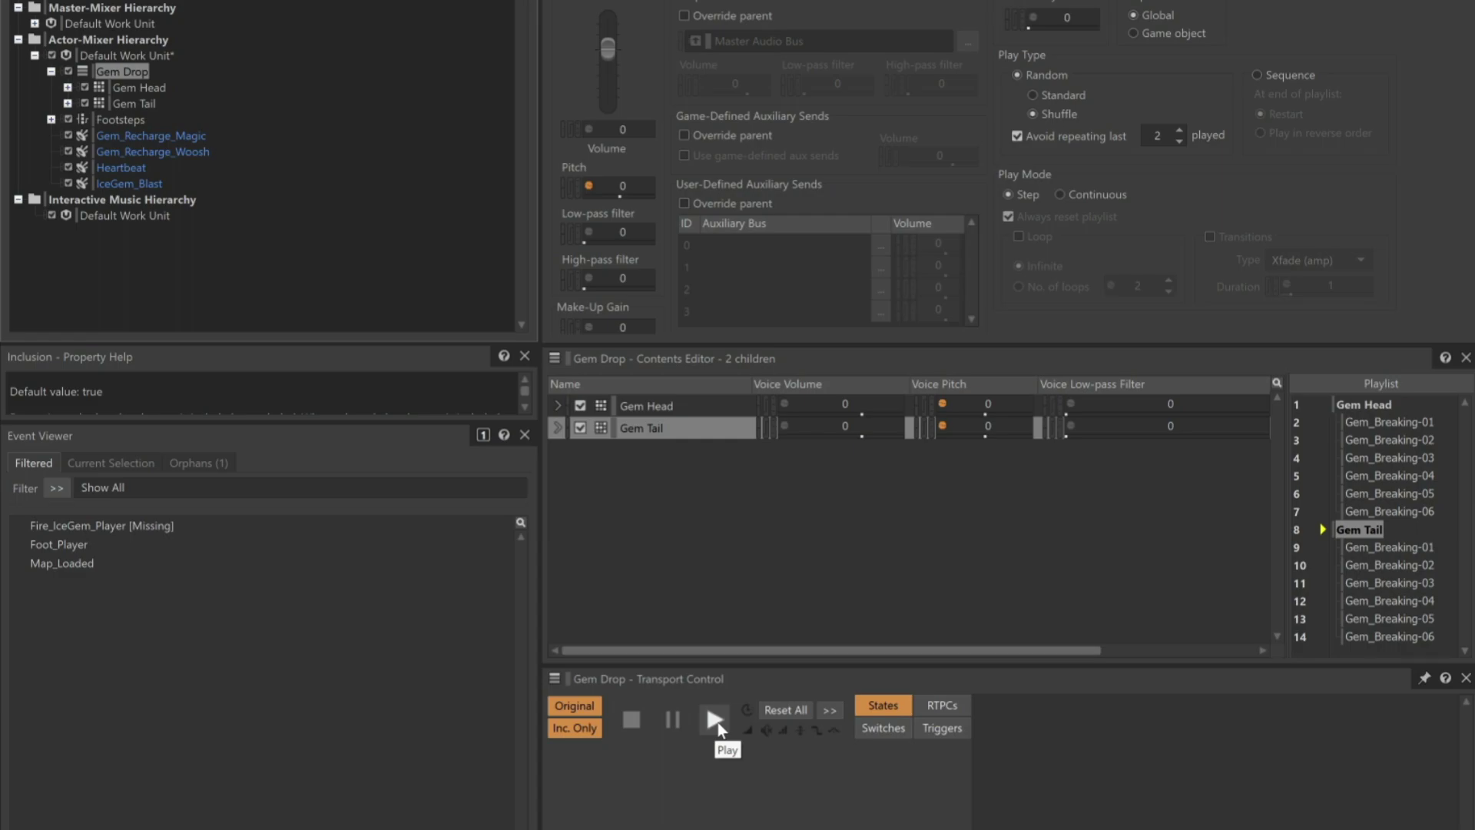
{"action": "left_click", "coordinate": [717, 720]}
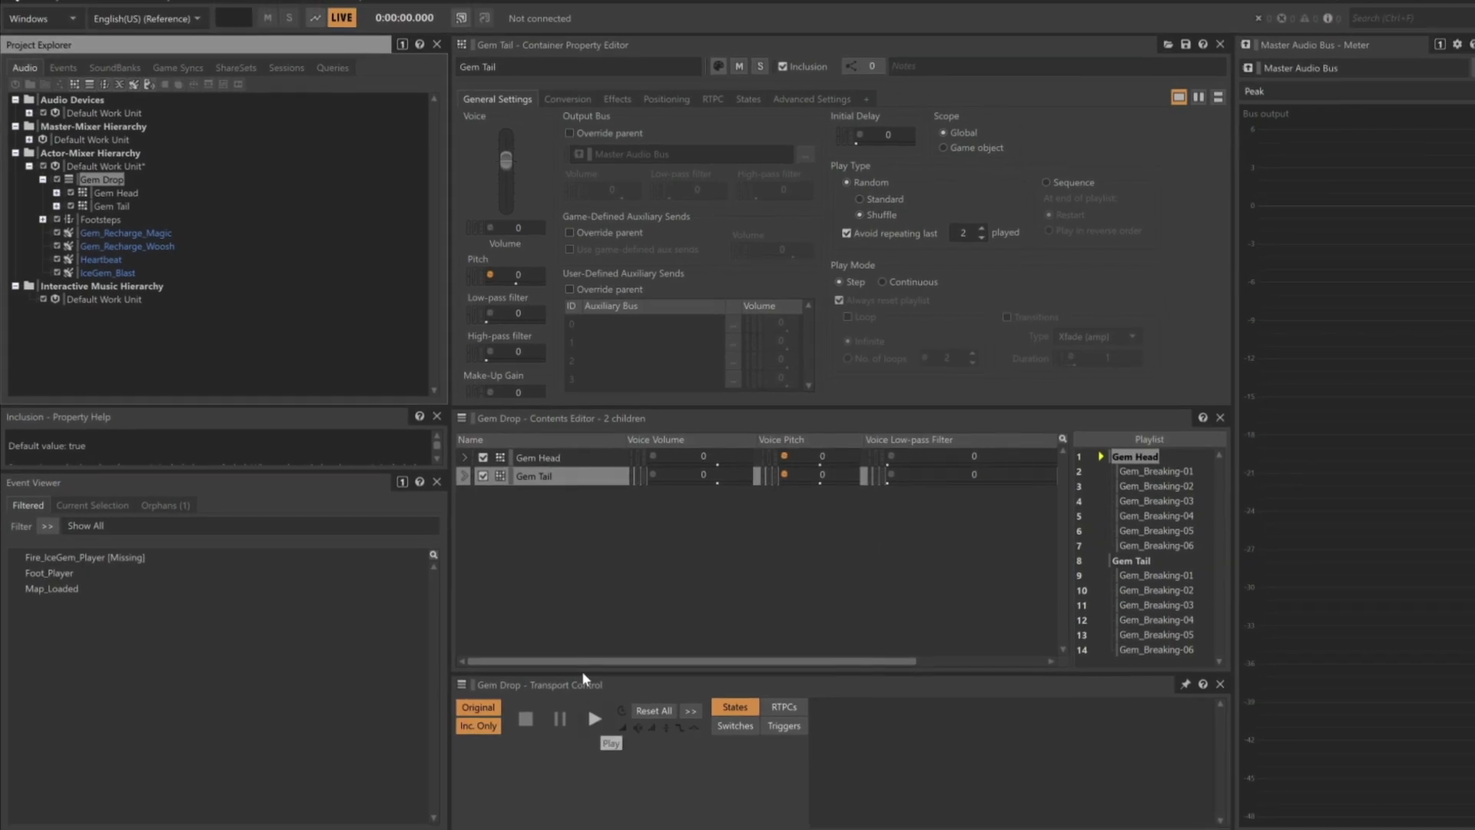
Set Gem Drop's Play Mode to Continuous, then play and stop the sequence to check it.
{"action": "left_click", "coordinate": [112, 192]}
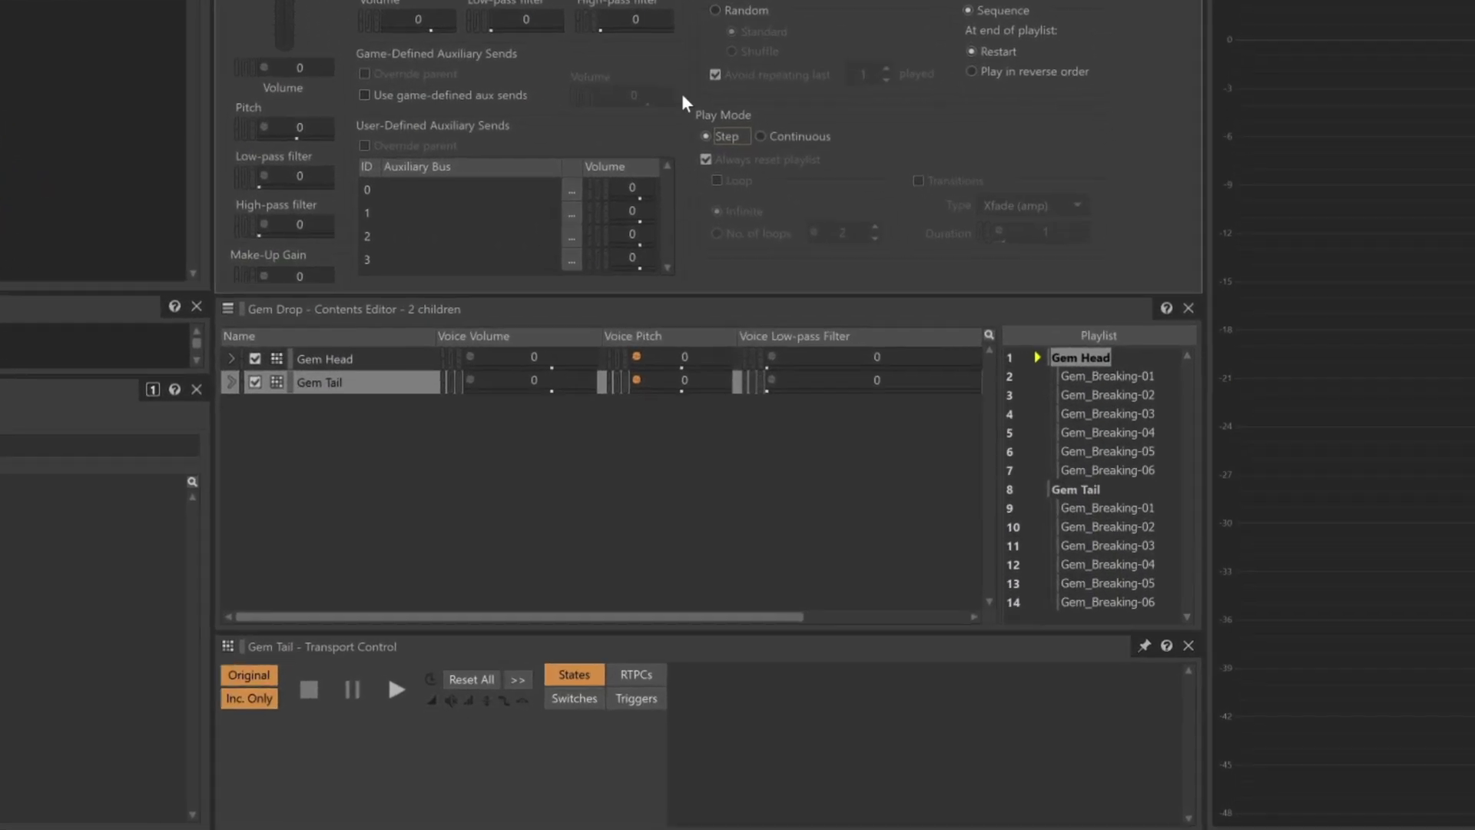
{"action": "left_click", "coordinate": [761, 136]}
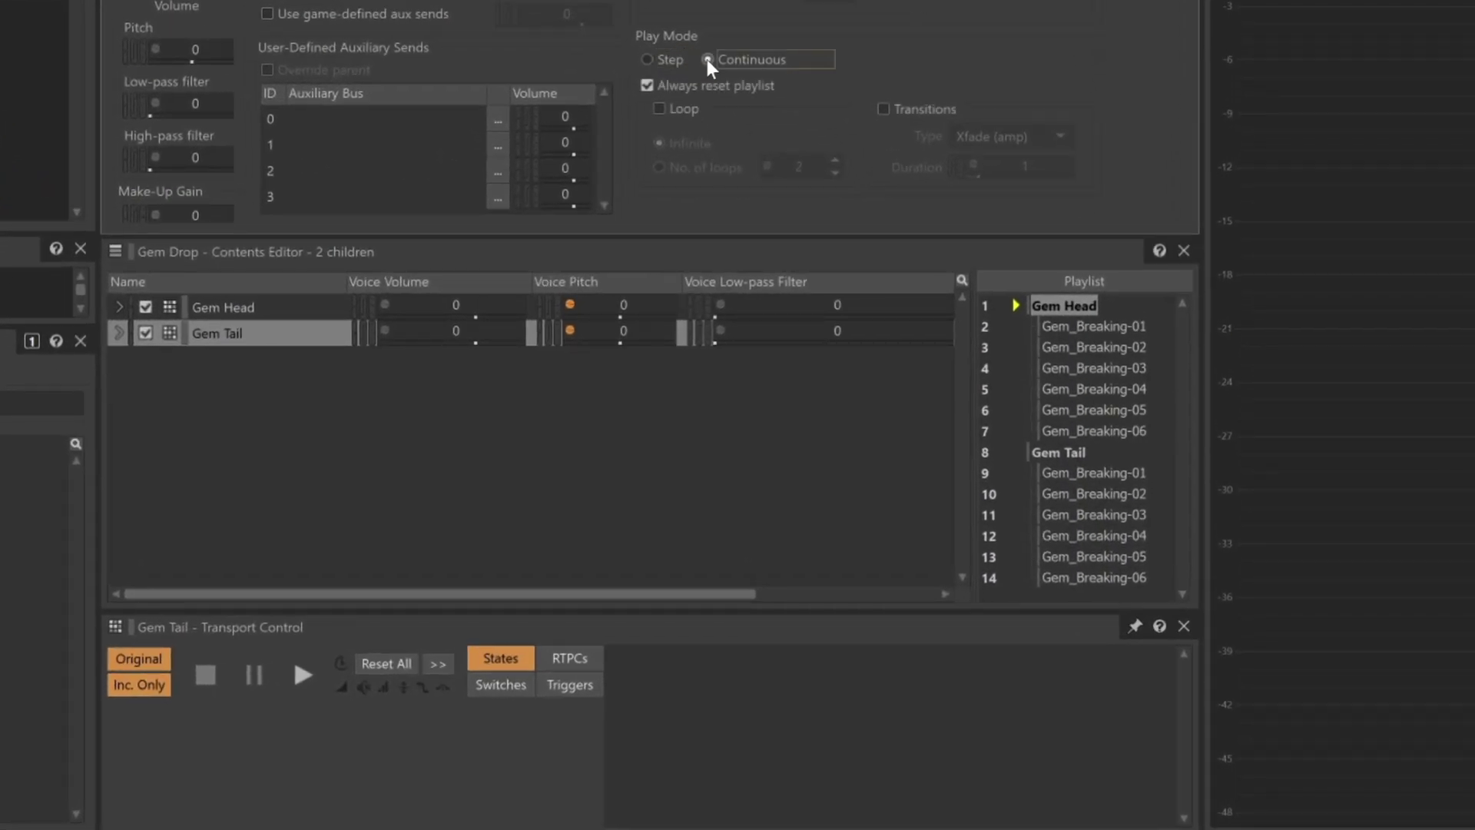
{"action": "left_click", "coordinate": [302, 675]}
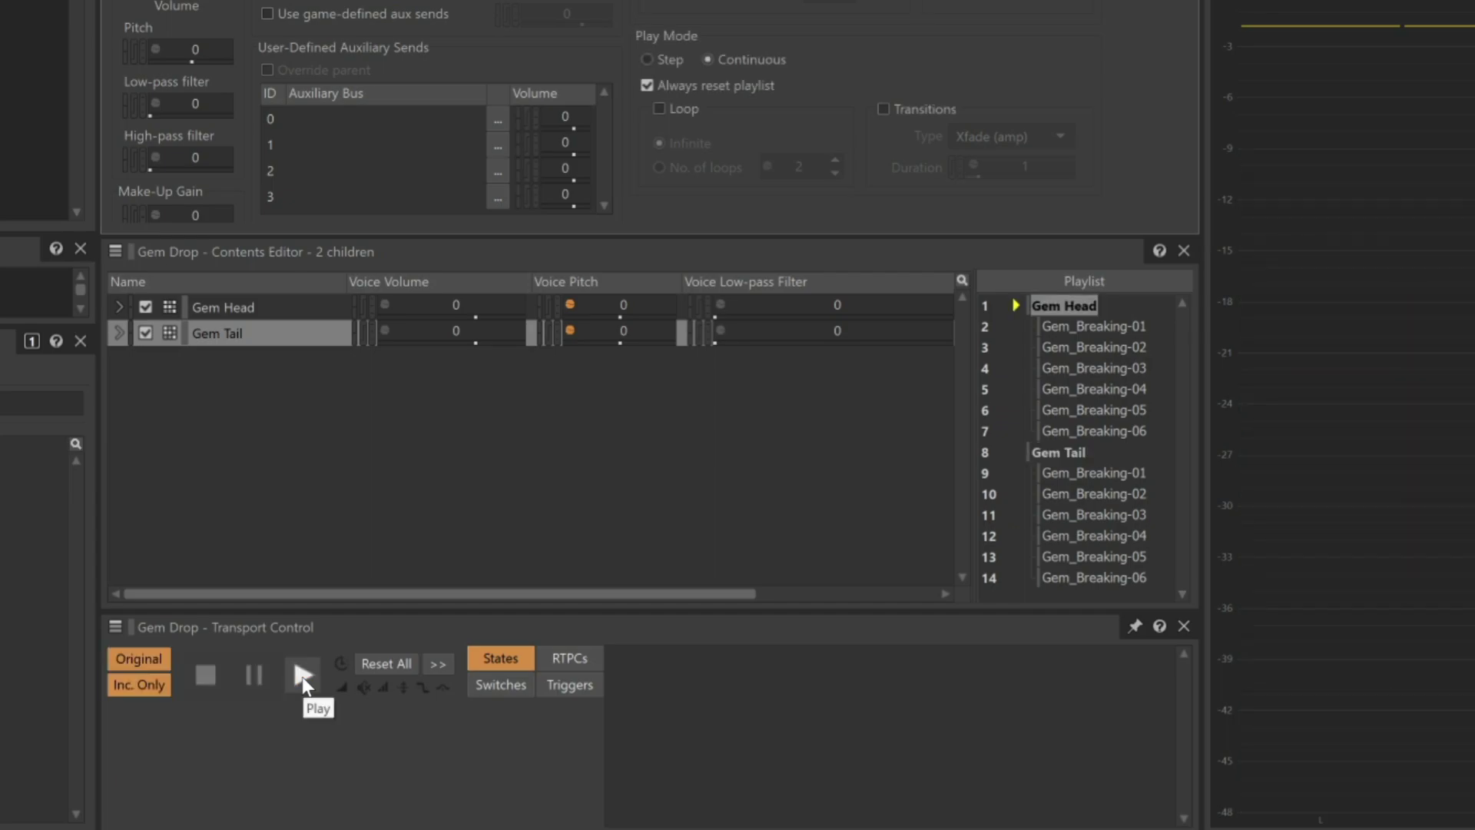
{"action": "left_click", "coordinate": [302, 677]}
{"action": "left_click", "coordinate": [302, 676]}
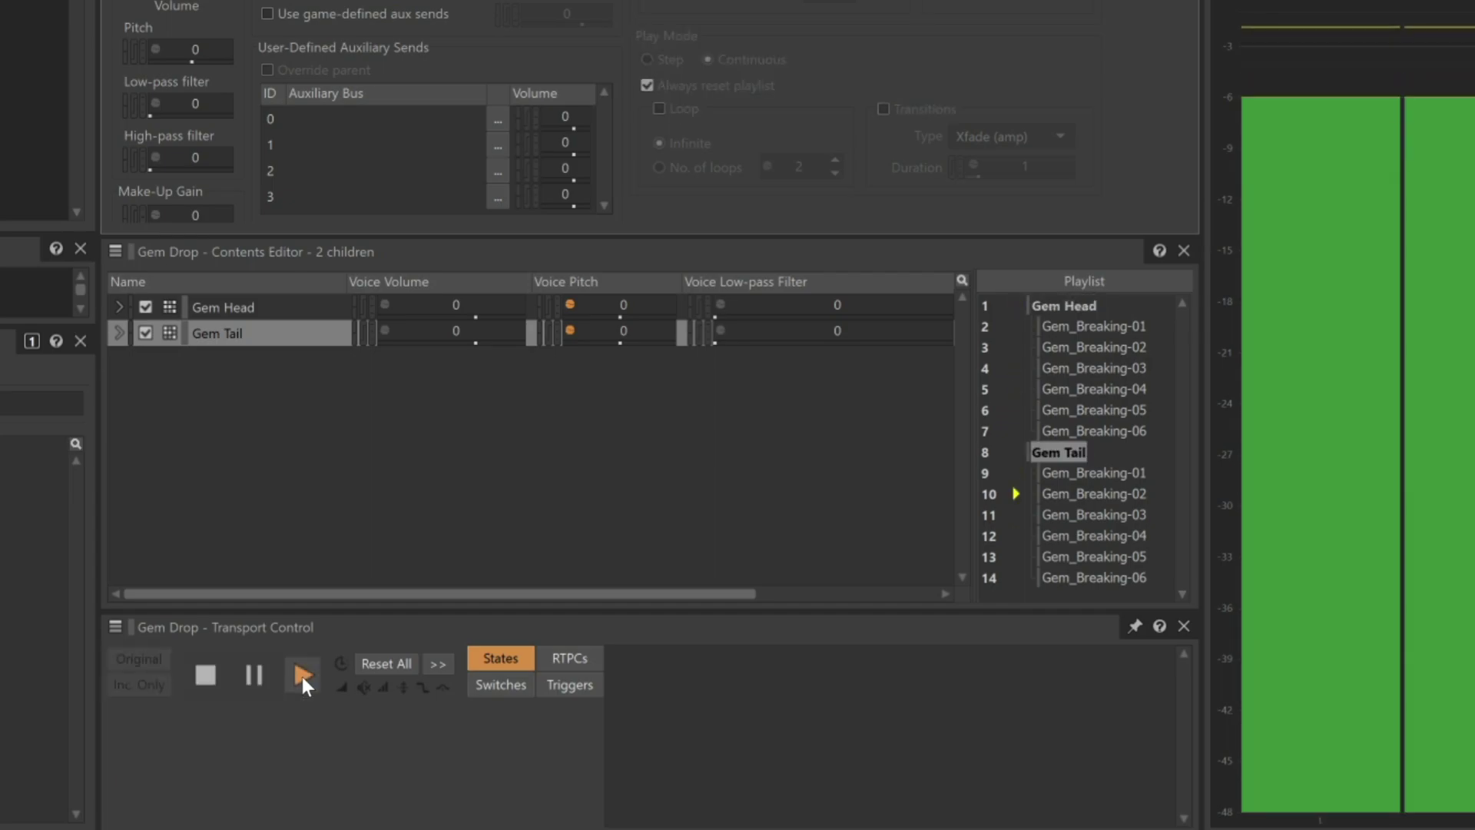
{"action": "left_click", "coordinate": [302, 677]}
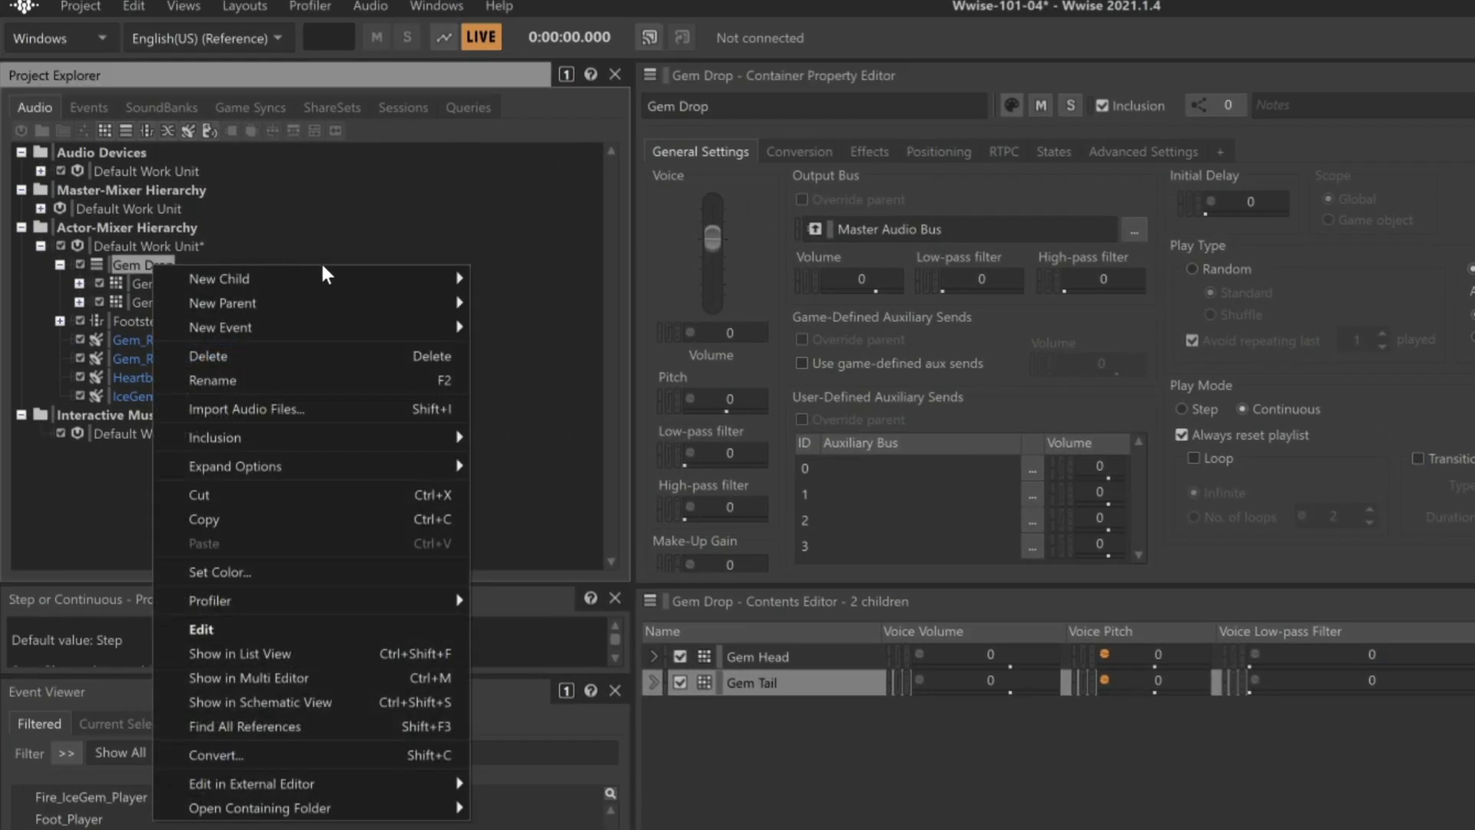
Add a Wwise Silence child to Gem Drop with a duration of 0.25.
{"action": "mouse_move", "coordinate": [442, 272]}
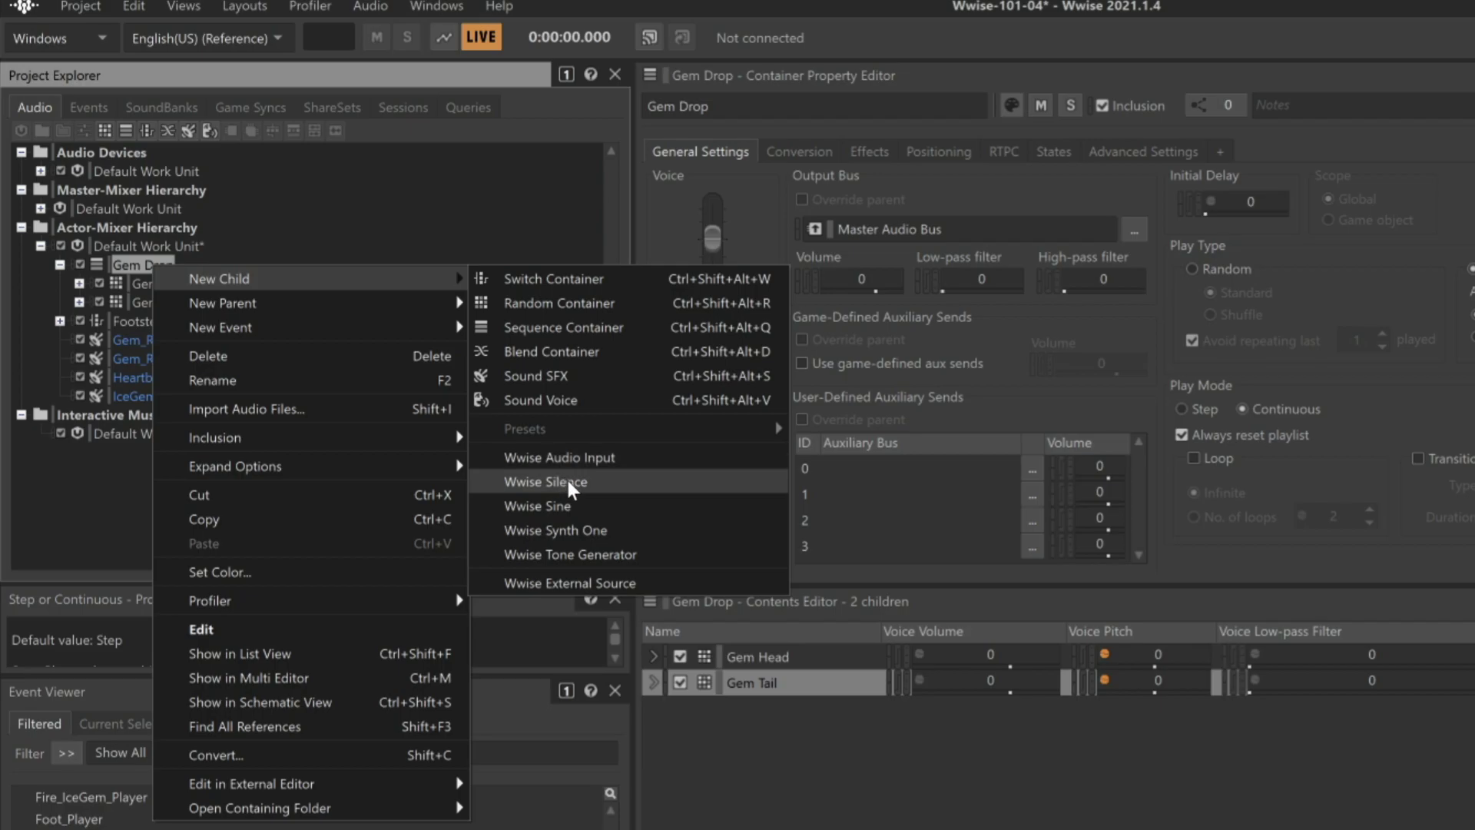
{"action": "left_click", "coordinate": [595, 484]}
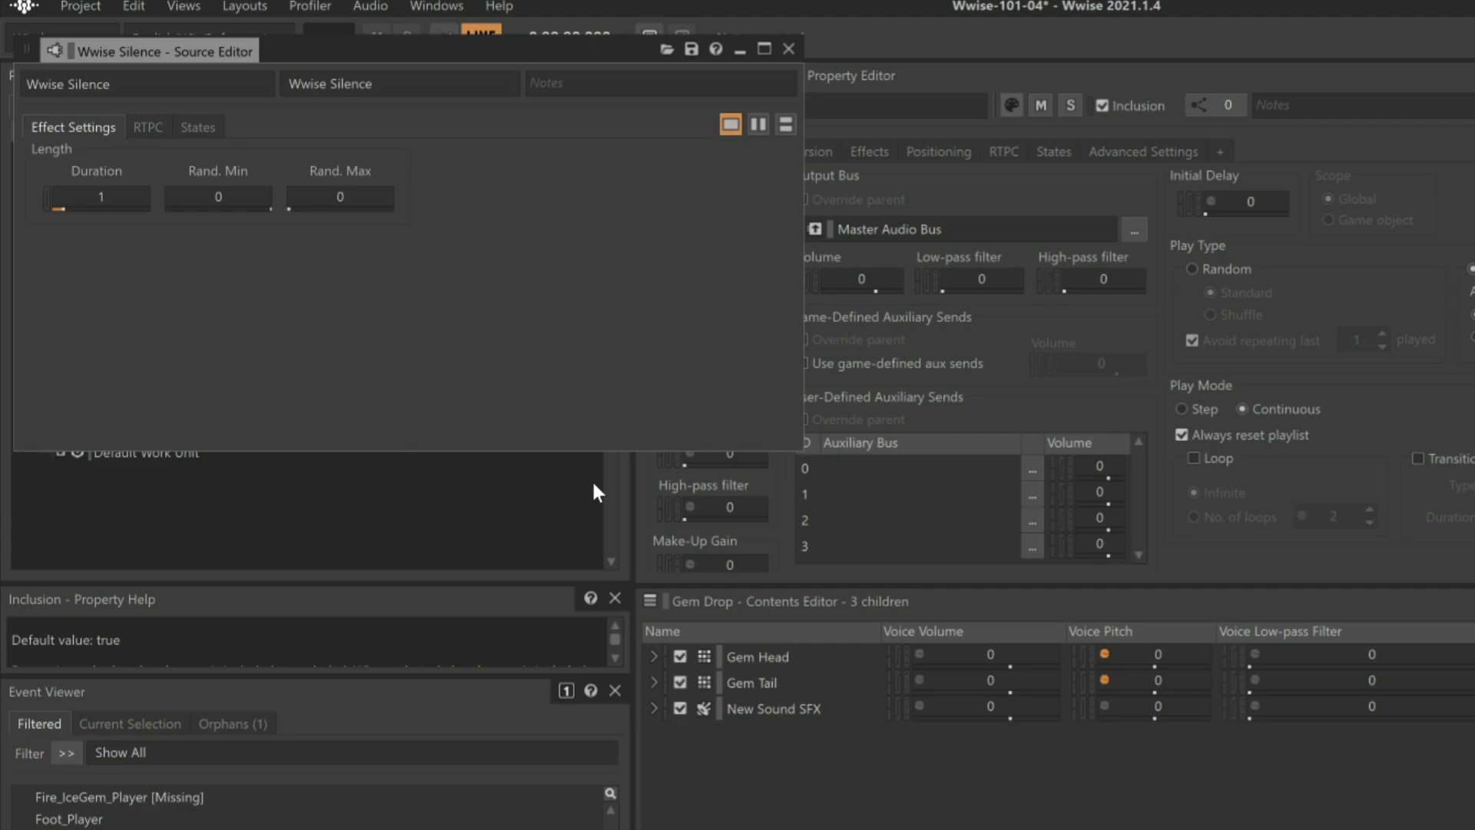
{"action": "left_click", "coordinate": [100, 197]}
{"action": "type", "text": "0.25"}
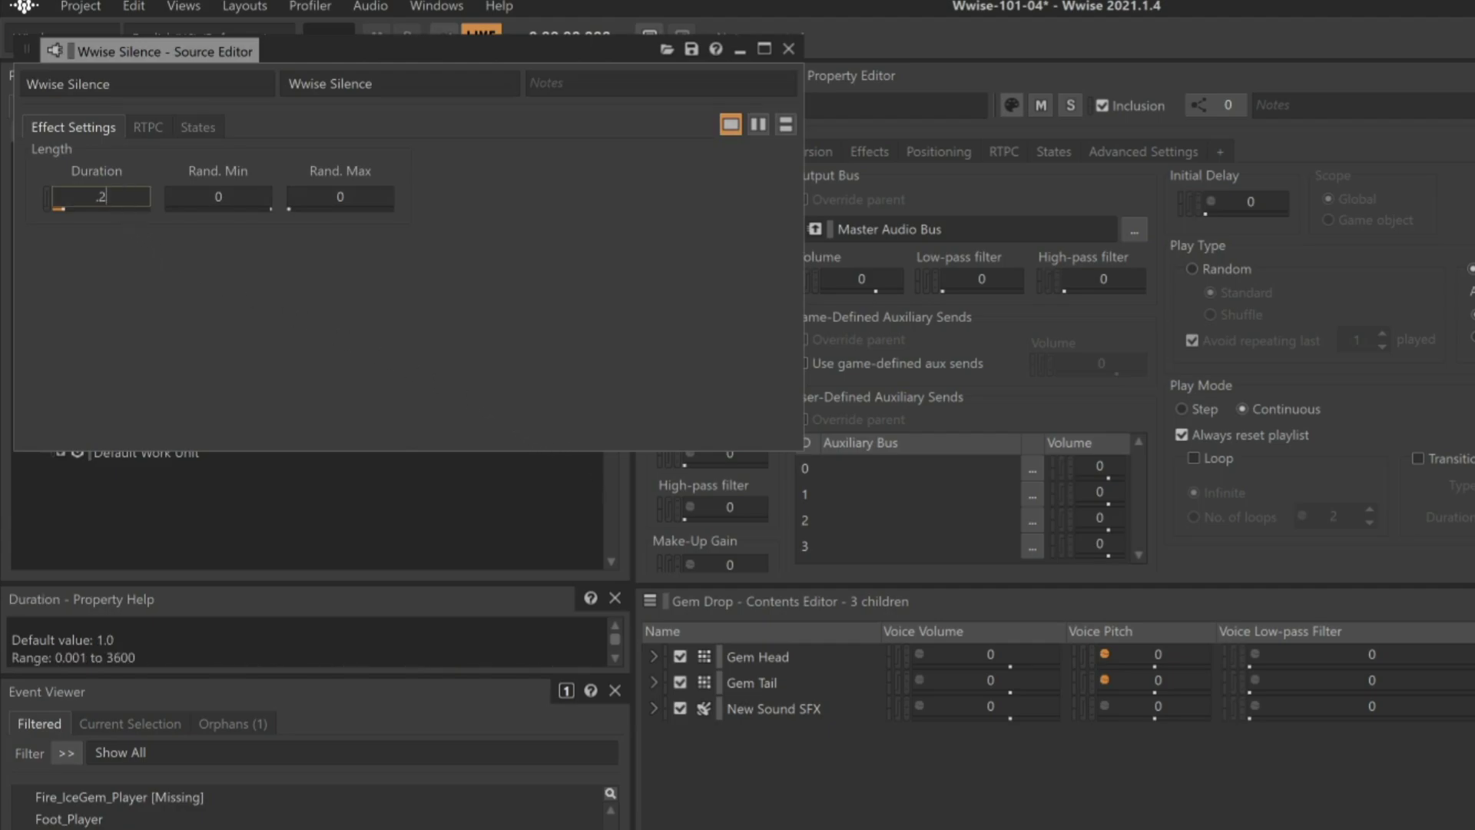
{"action": "key", "text": "Return"}
Close the Source Editor and rename New Sound SFX to 'Silence'.
{"action": "left_click", "coordinate": [789, 49]}
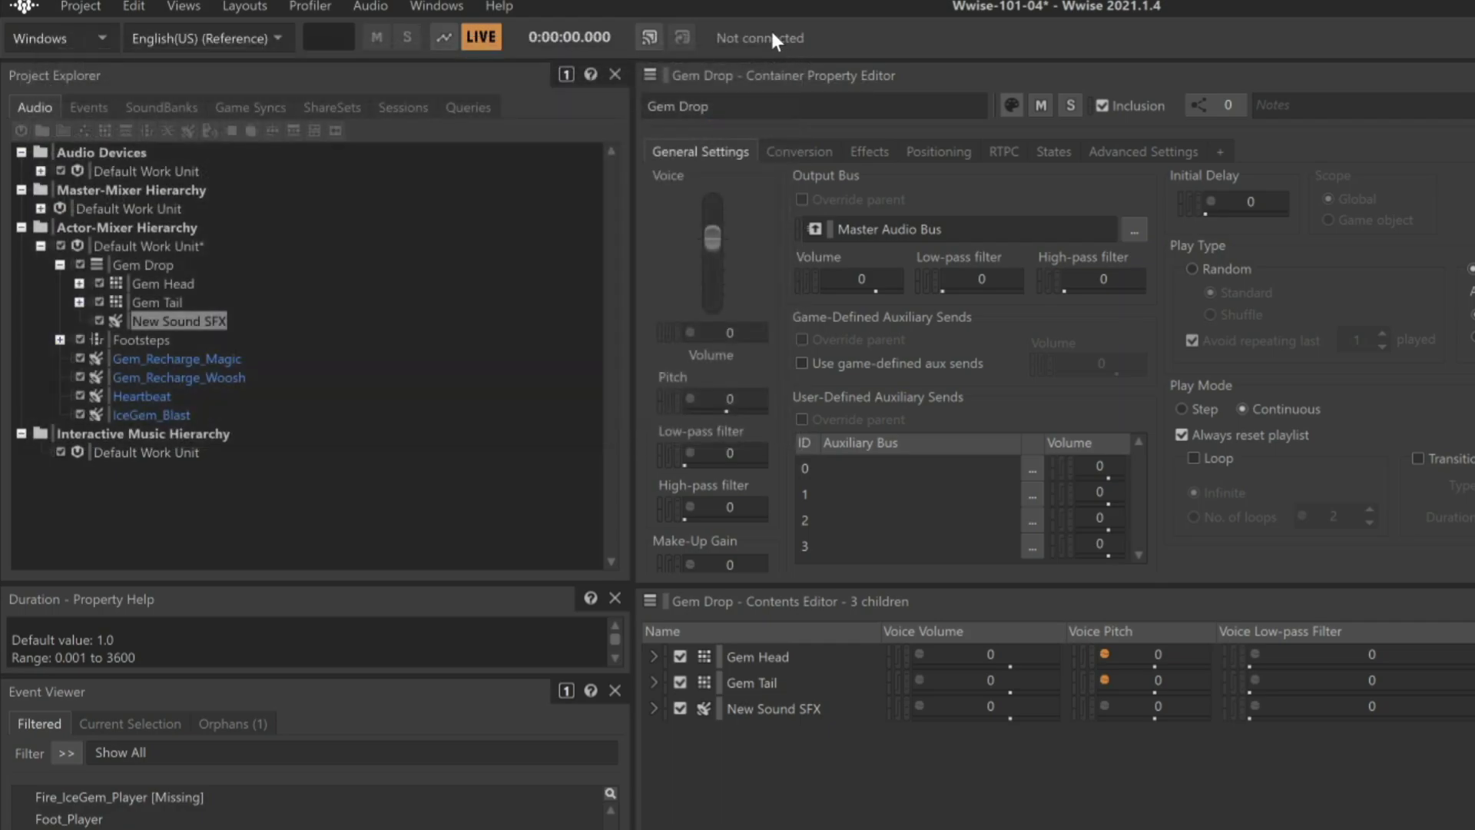
{"action": "right_click", "coordinate": [185, 320]}
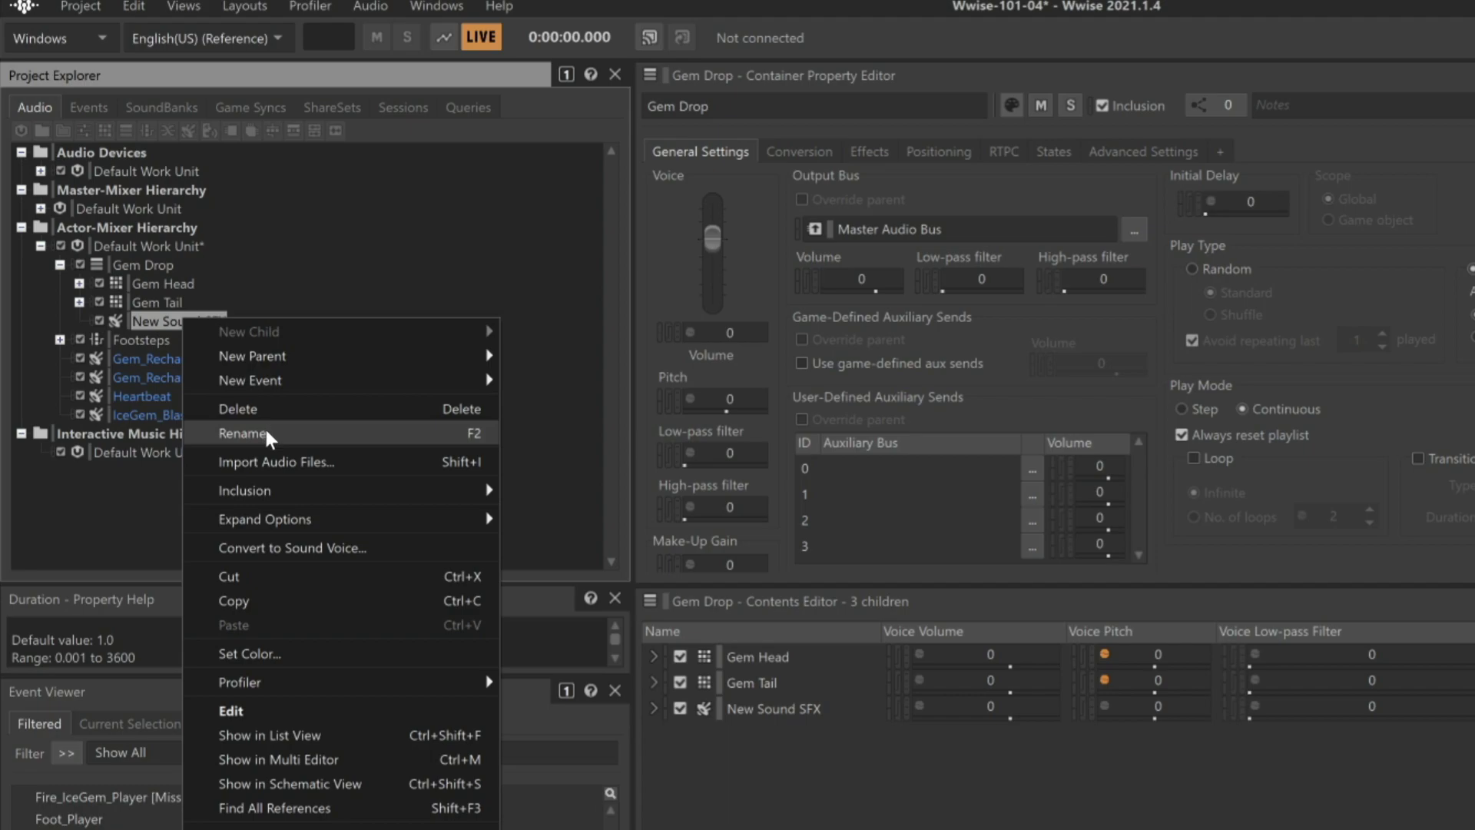
{"action": "left_click", "coordinate": [243, 434]}
{"action": "type", "text": "Silence"}
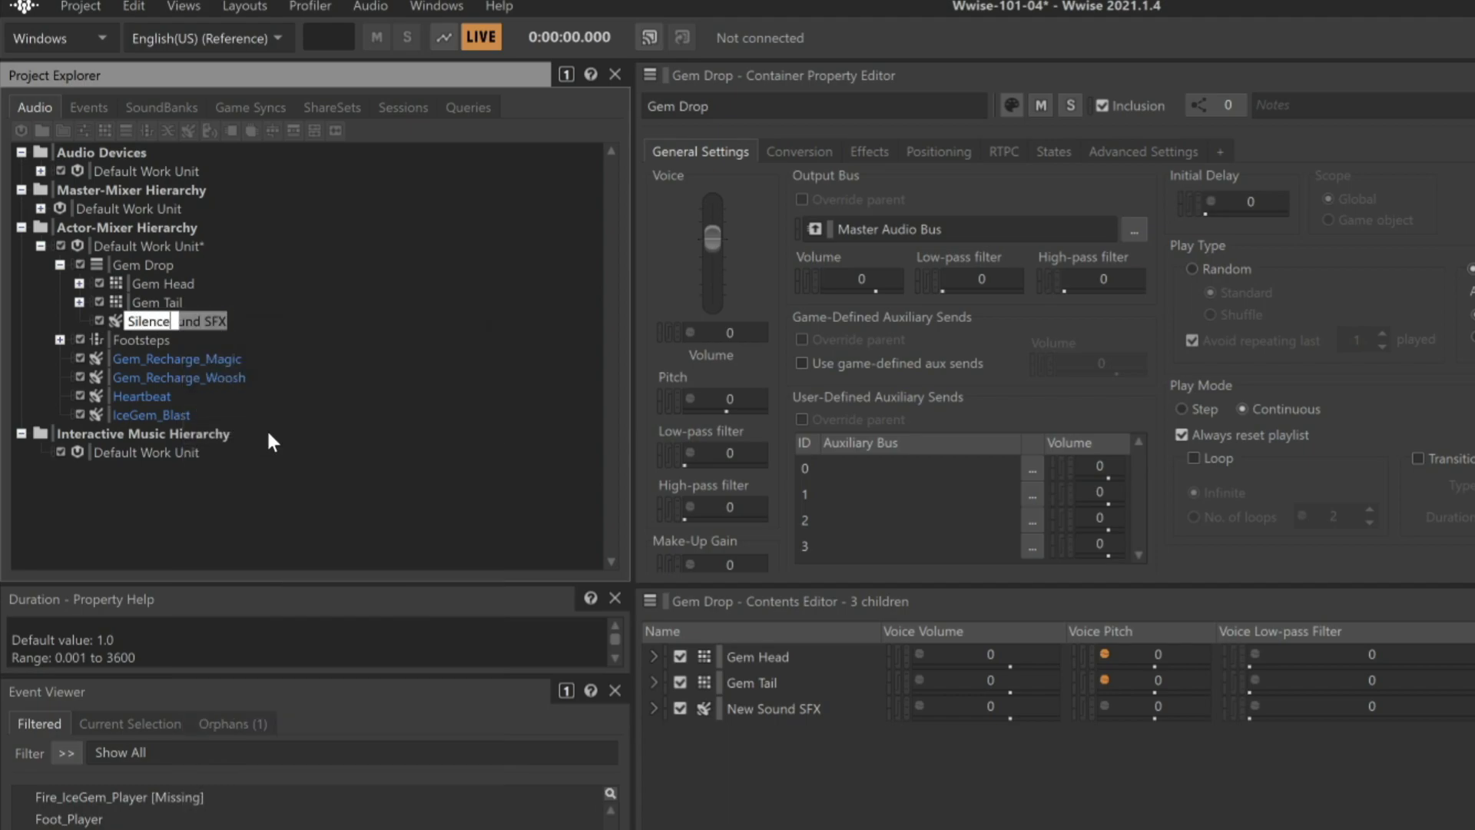
{"action": "key", "text": "Return"}
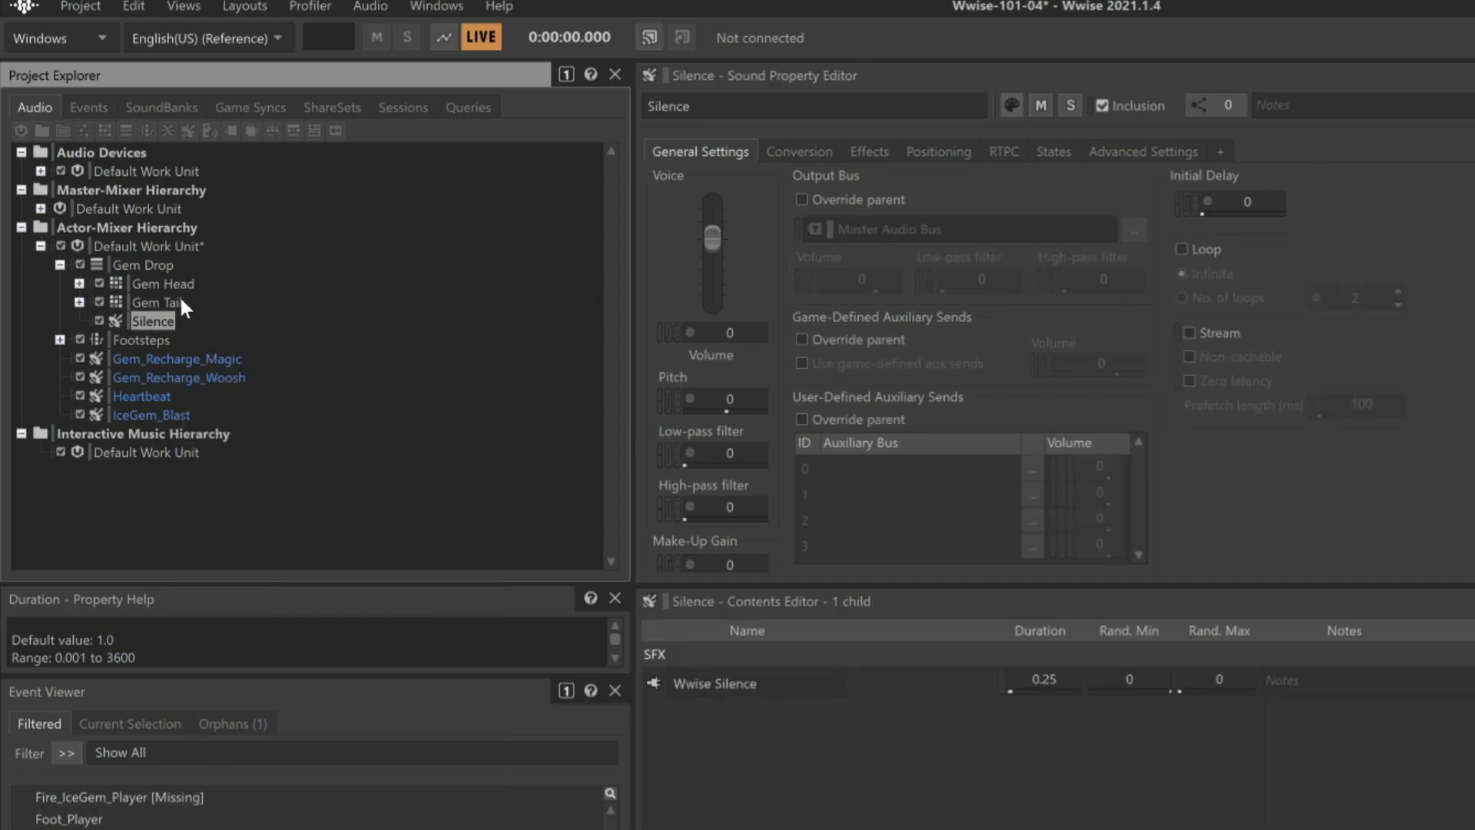
Insert Silence into Gem Drop's playlist between Gem Head and Gem Tail, then play the sequence.
{"action": "left_click", "coordinate": [169, 269]}
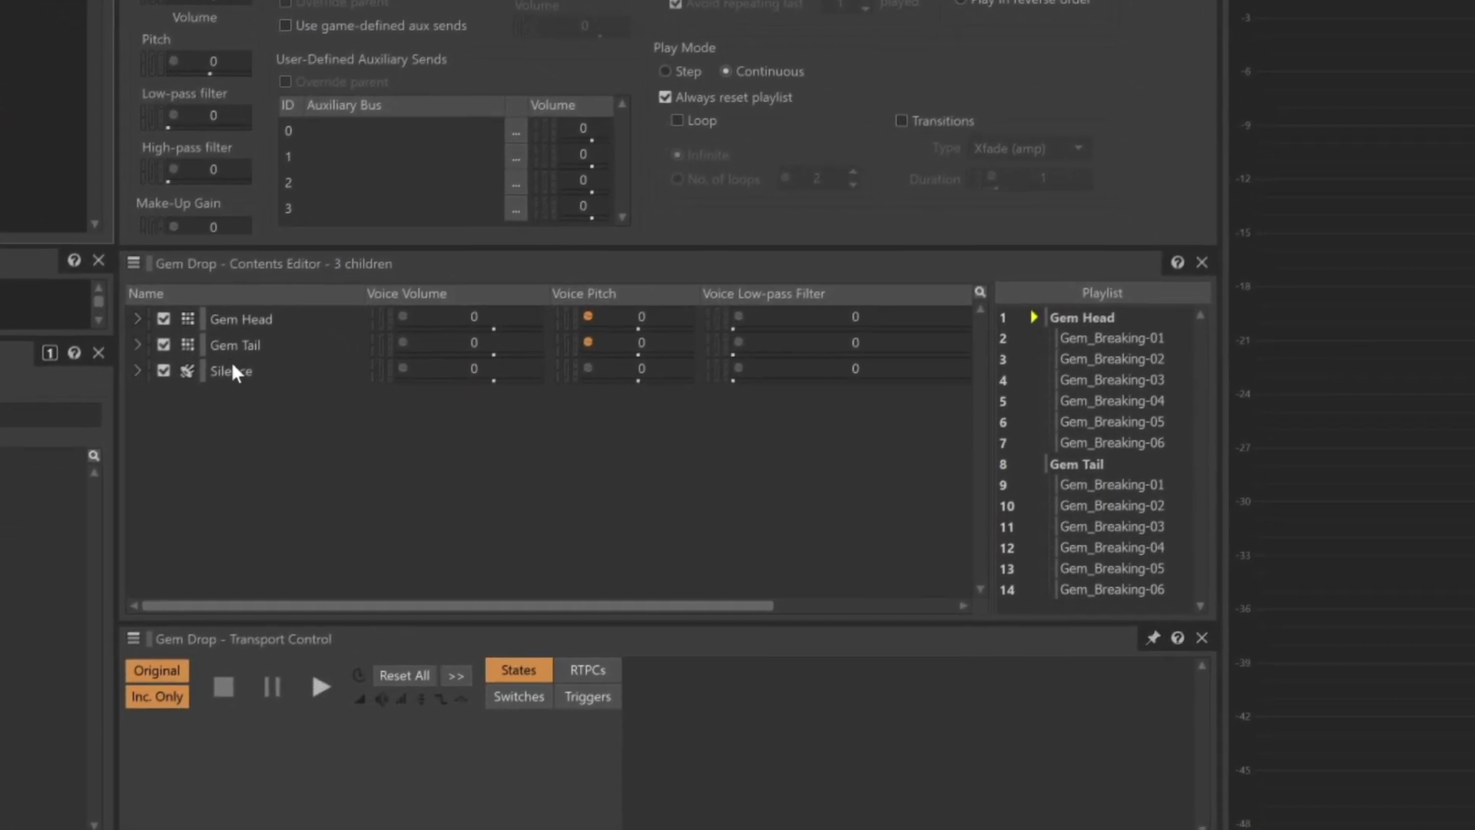
{"action": "left_click_drag", "start_coordinate": [215, 359], "coordinate": [1067, 427]}
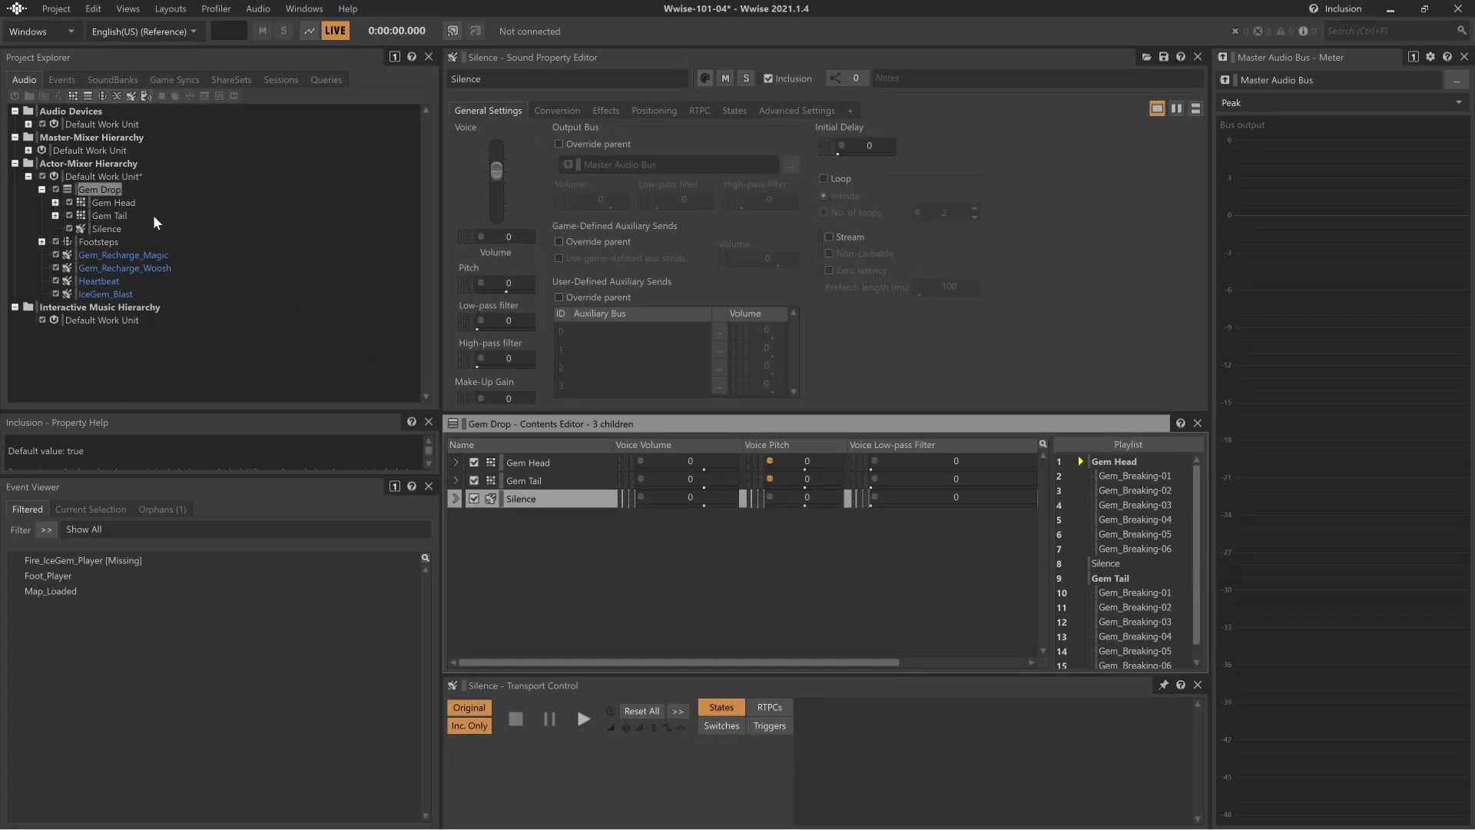
{"action": "left_click", "coordinate": [114, 192]}
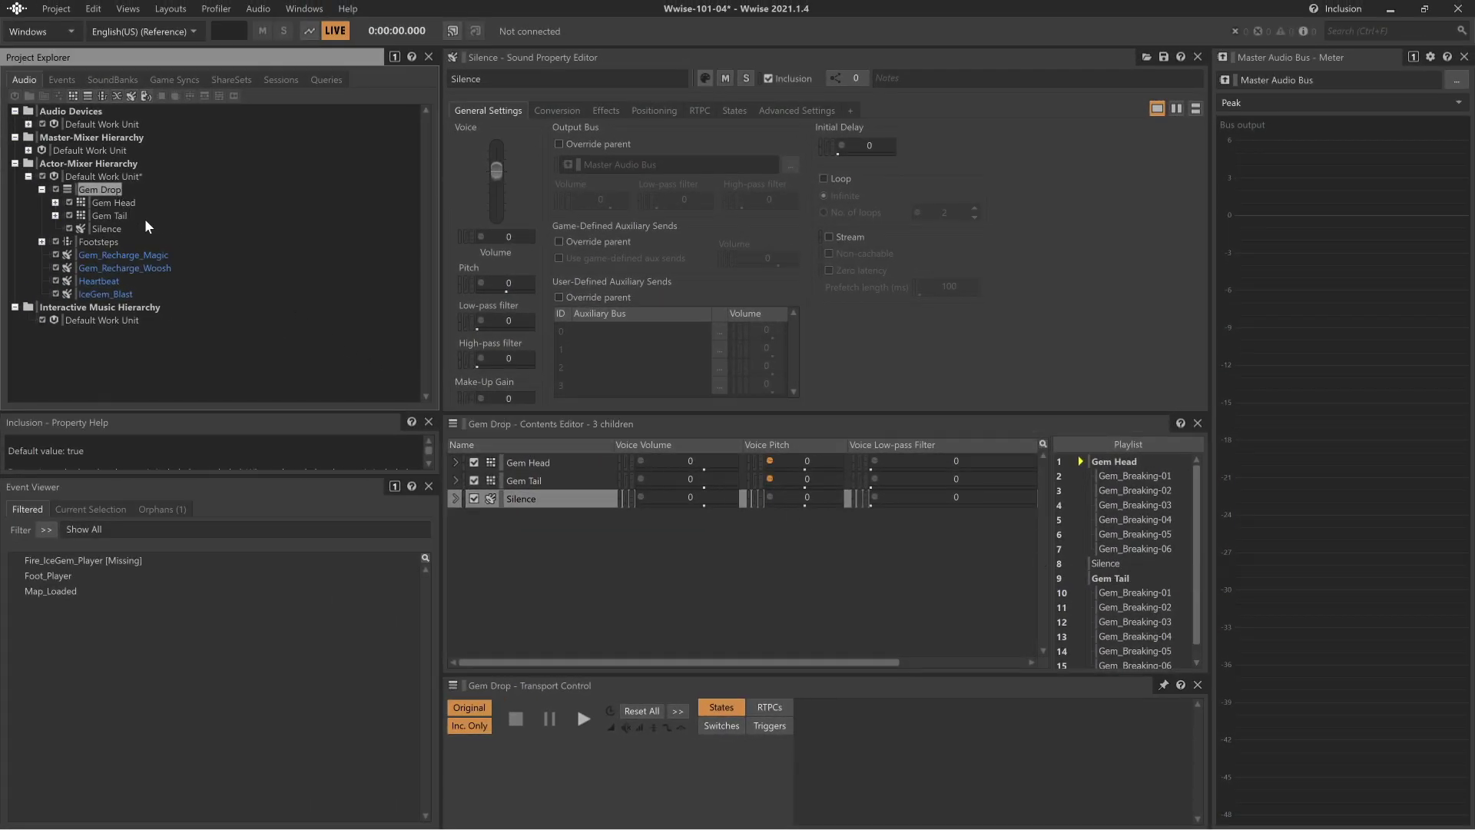
{"action": "left_click", "coordinate": [584, 718]}
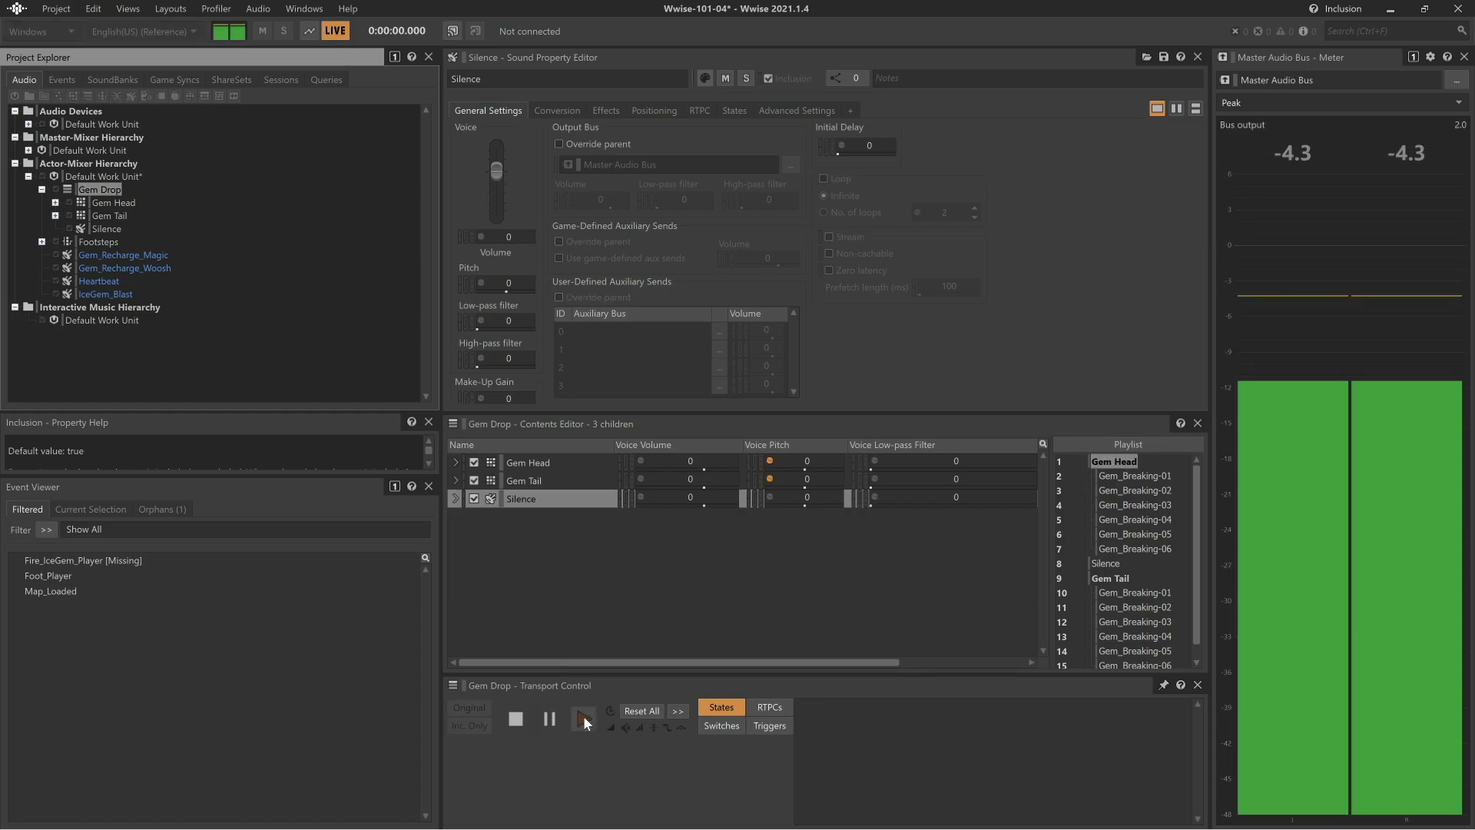